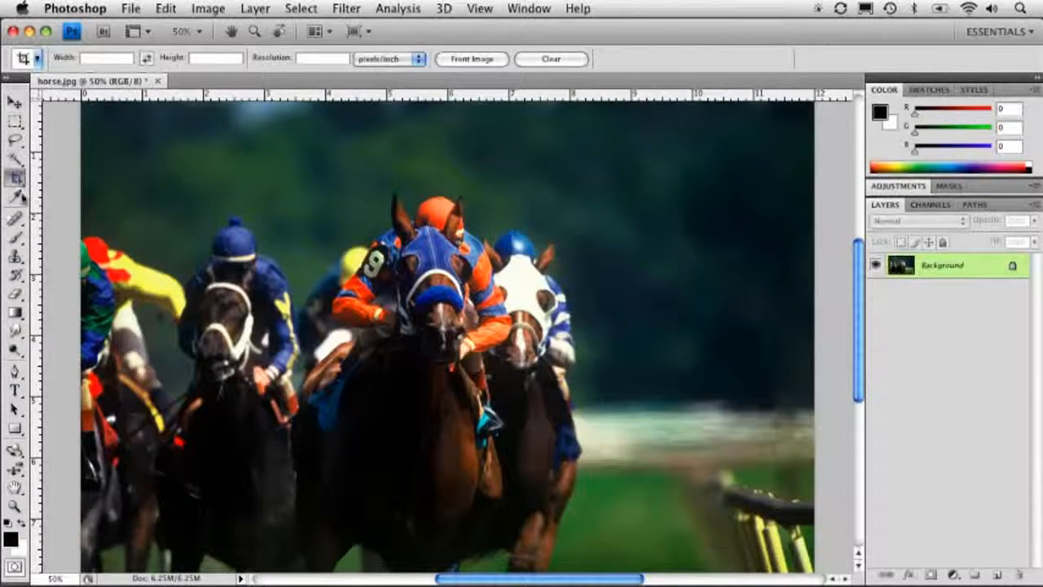
- Draw a crop box around the central racehorses with the Crop tool and adjust its edges to about 6.8 by 5.6 inches
drag(16, 177, 69, 176)
drag(214, 152, 574, 495)
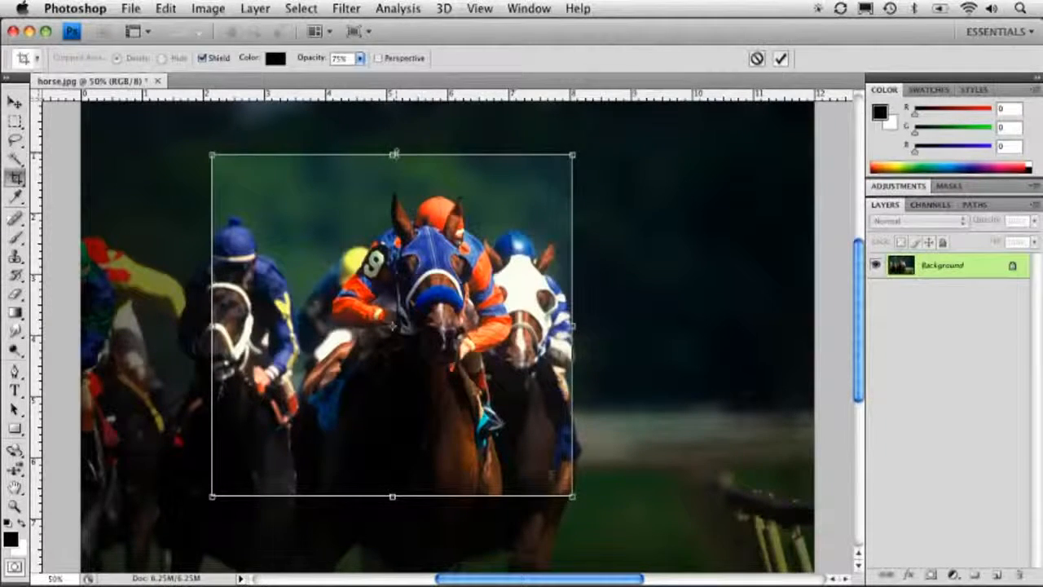
drag(386, 154, 383, 189)
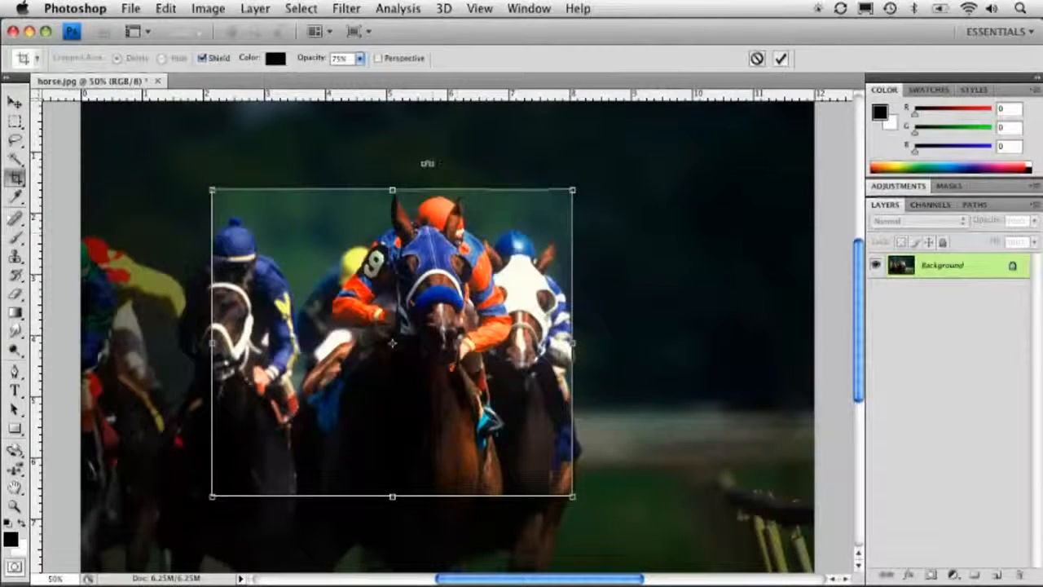
mouse_move(575, 343)
mouse_down()
mouse_move(400, 343)
mouse_move(594, 343)
mouse_move(357, 343)
mouse_move(564, 343)
mouse_up()
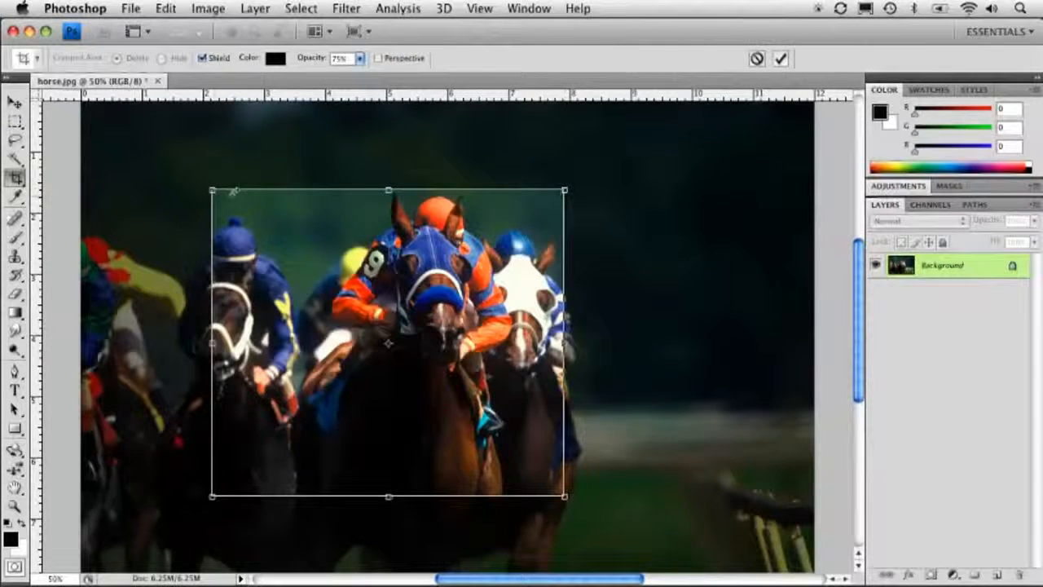
drag(568, 186, 624, 150)
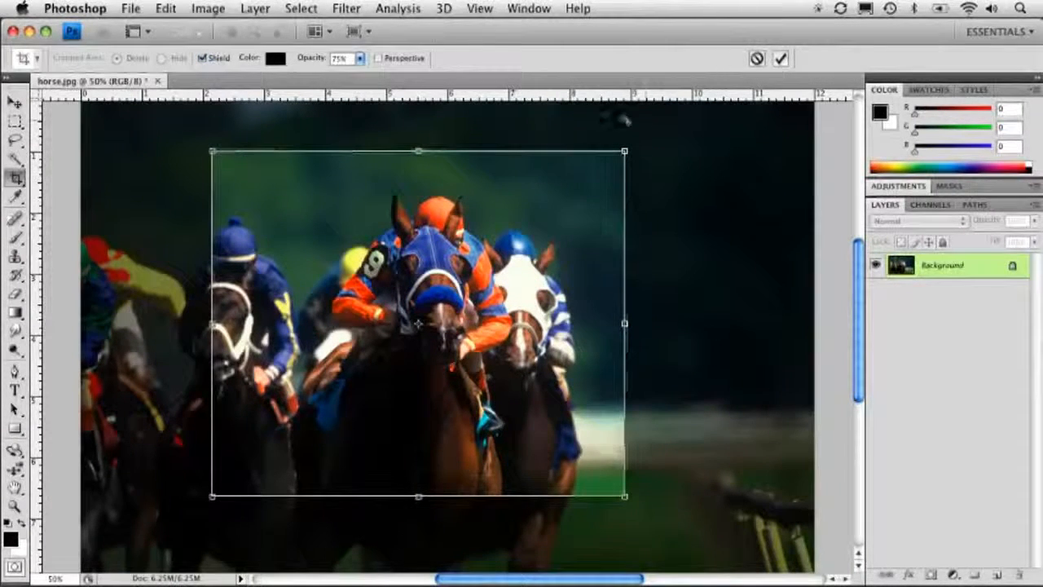
- Toggle the crop shield off and on, shift the crop box right, and try 100% shield opacity before restoring 75%
click(202, 57)
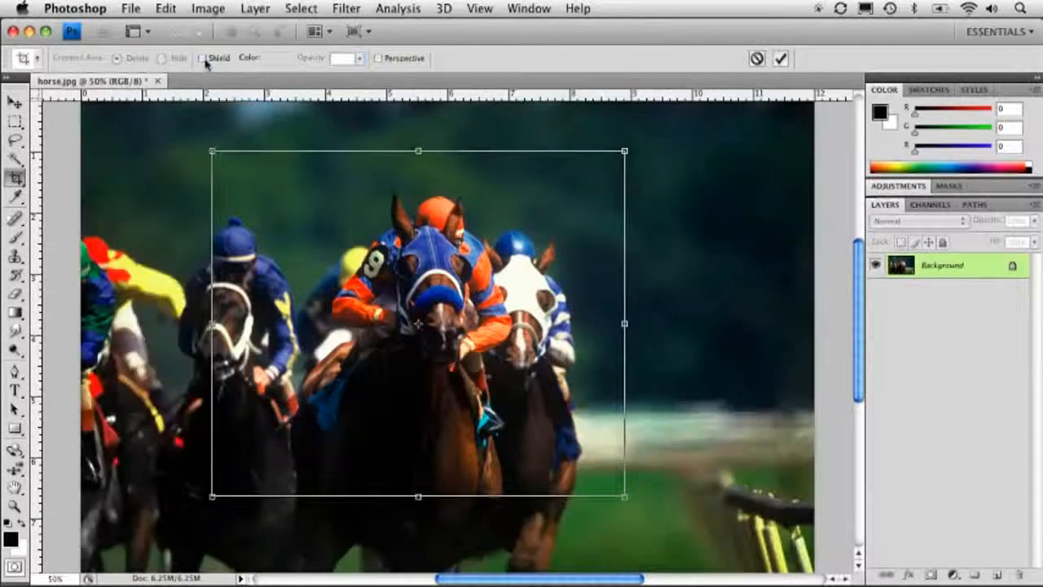
click(202, 58)
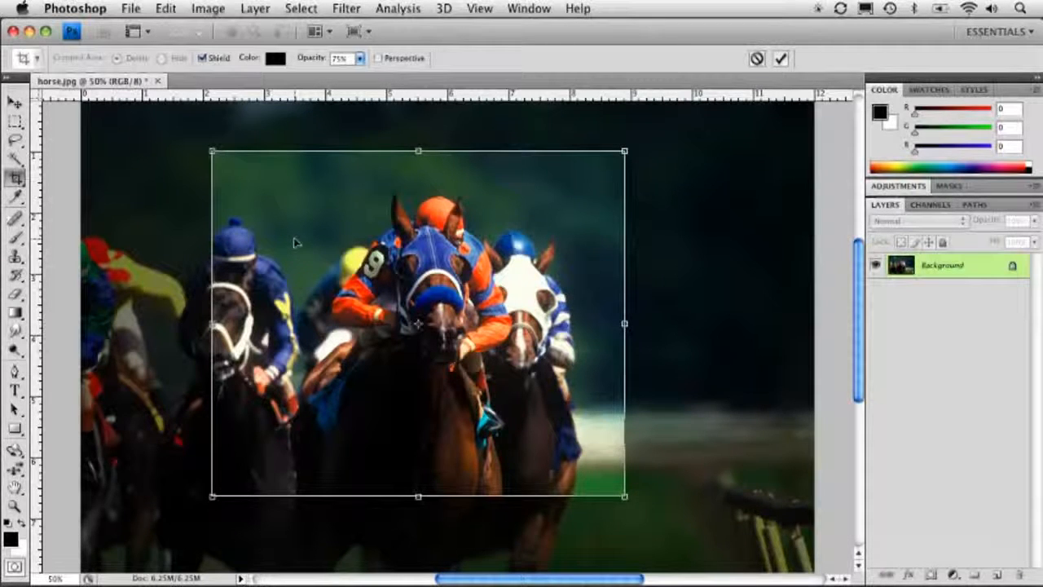
drag(383, 254, 465, 240)
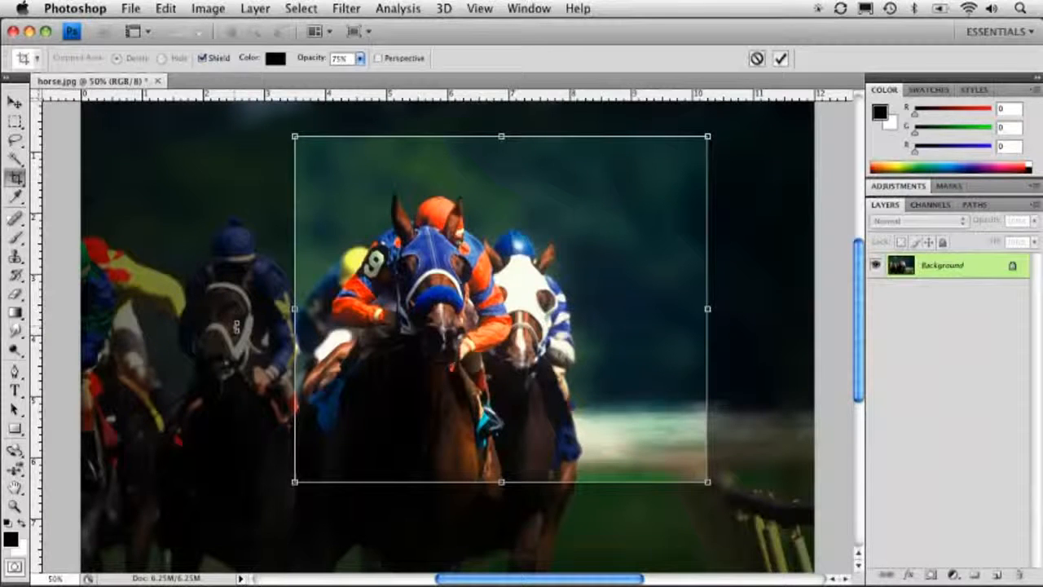
drag(312, 59, 422, 84)
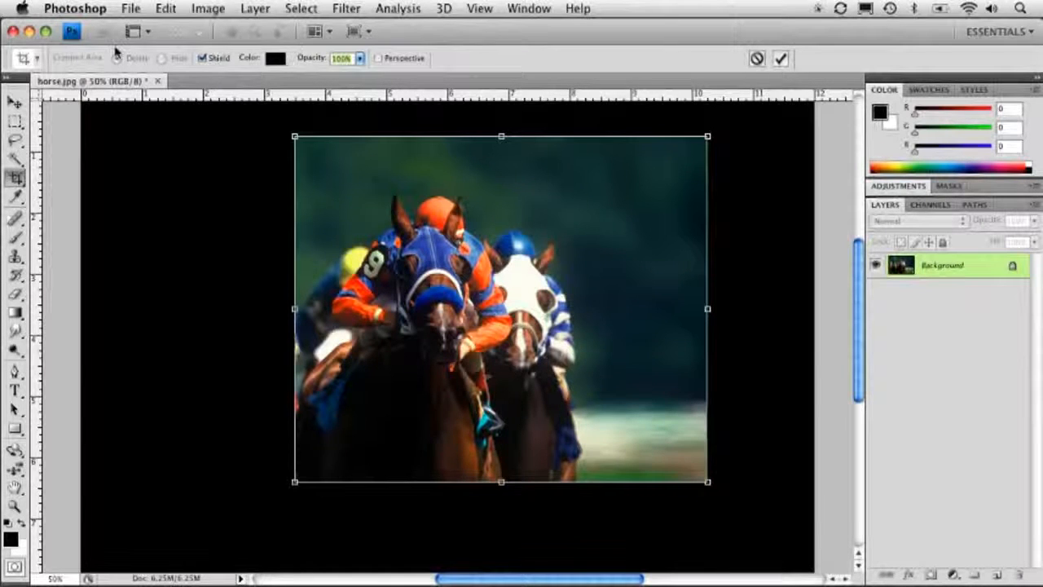
text(75)
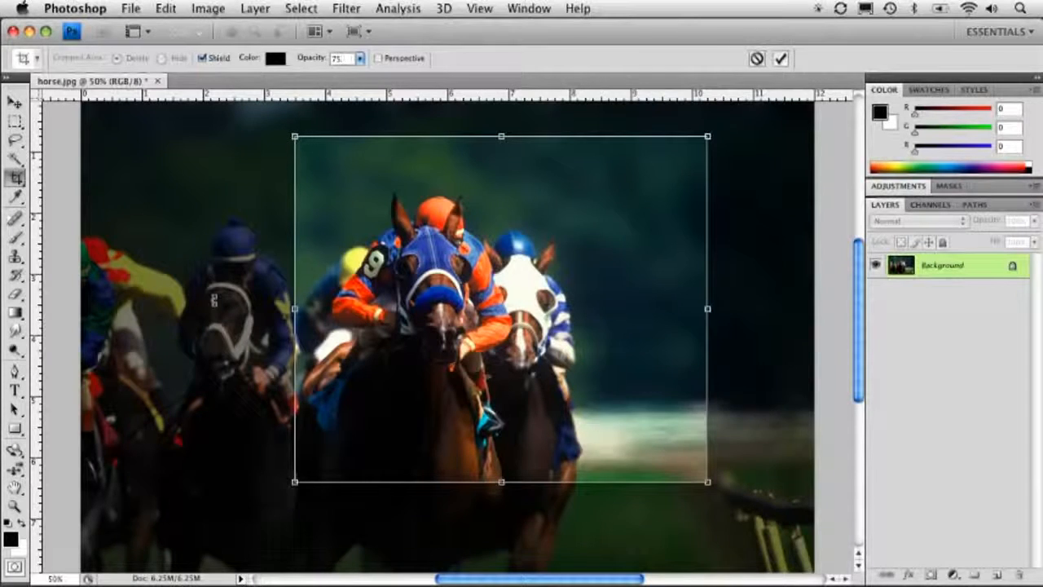
- Widen the crop box to include the blue-capped jockey at left, reposition it and apply the crop
drag(294, 136, 167, 169)
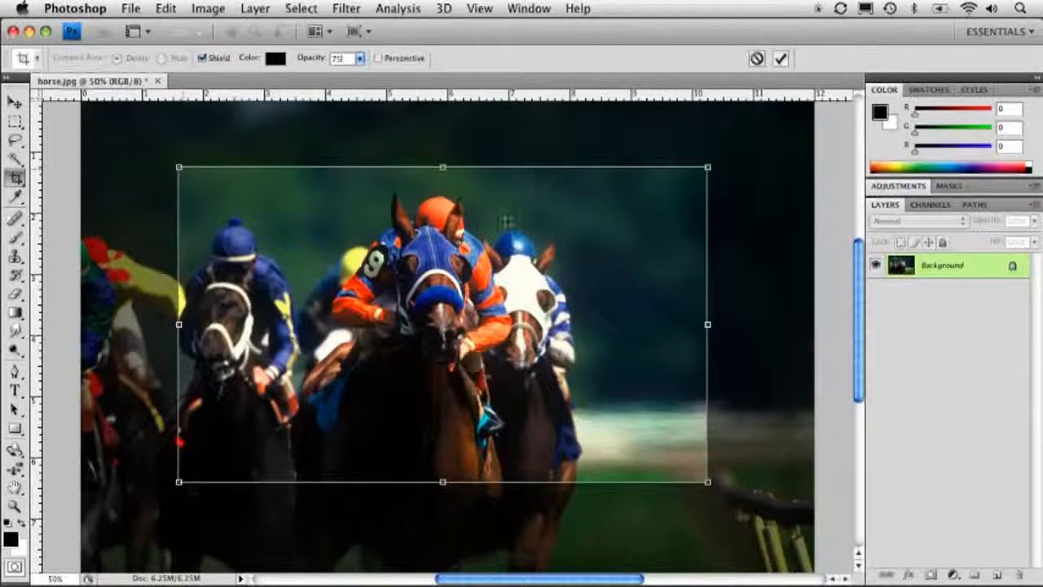
mouse_move(446, 261)
mouse_down()
mouse_move(414, 243)
mouse_move(437, 247)
mouse_up()
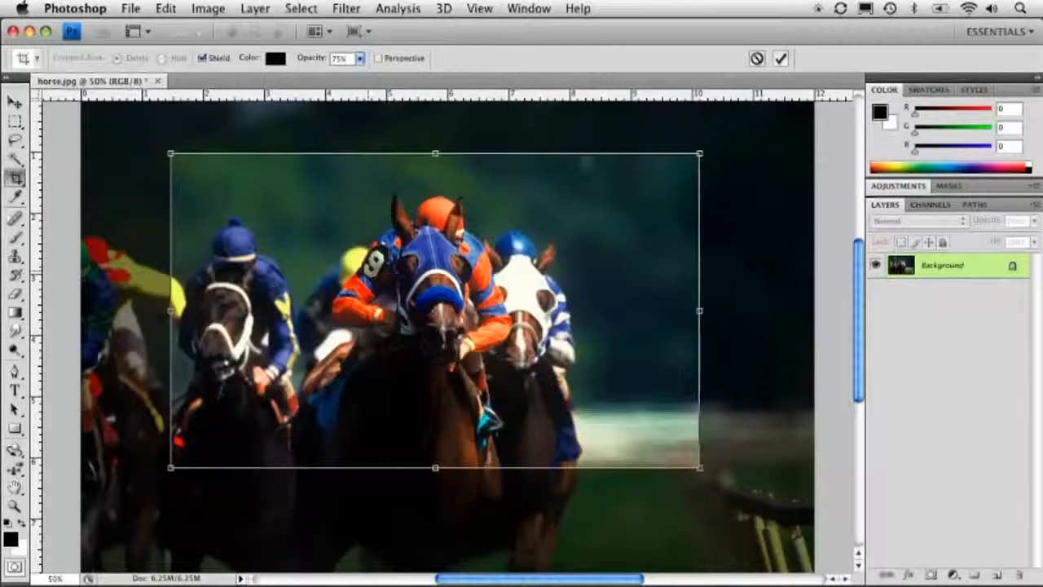
key(Return)
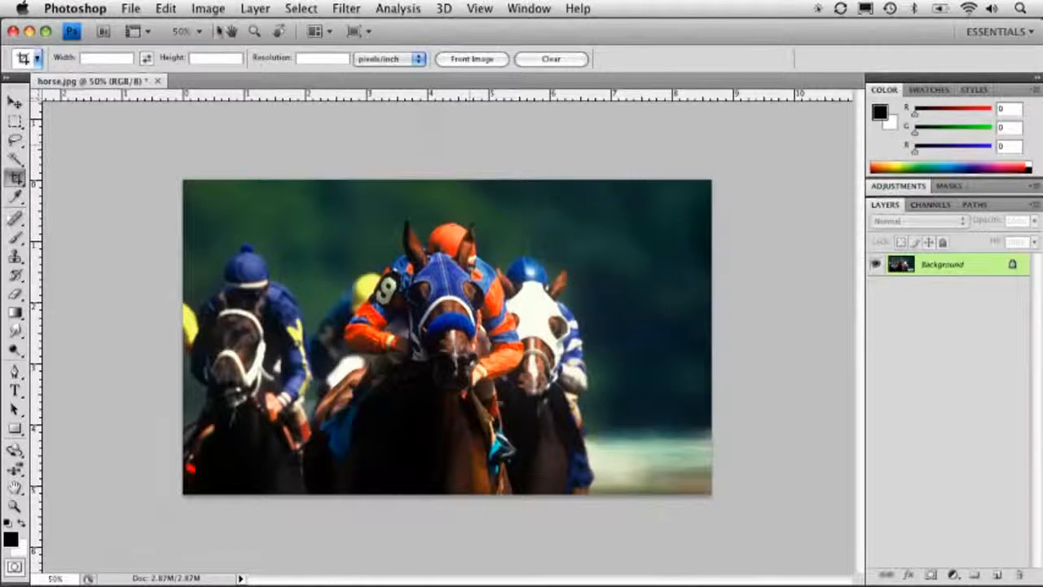
- Undo the crop and check the full photo's dimensions and resolution in Image Size
click(165, 9)
click(216, 28)
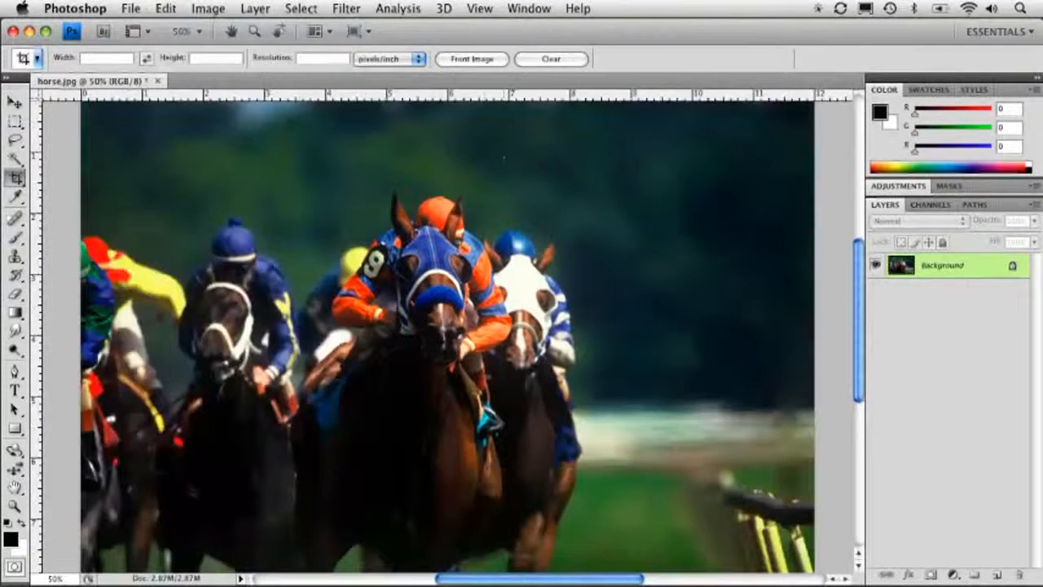
click(209, 8)
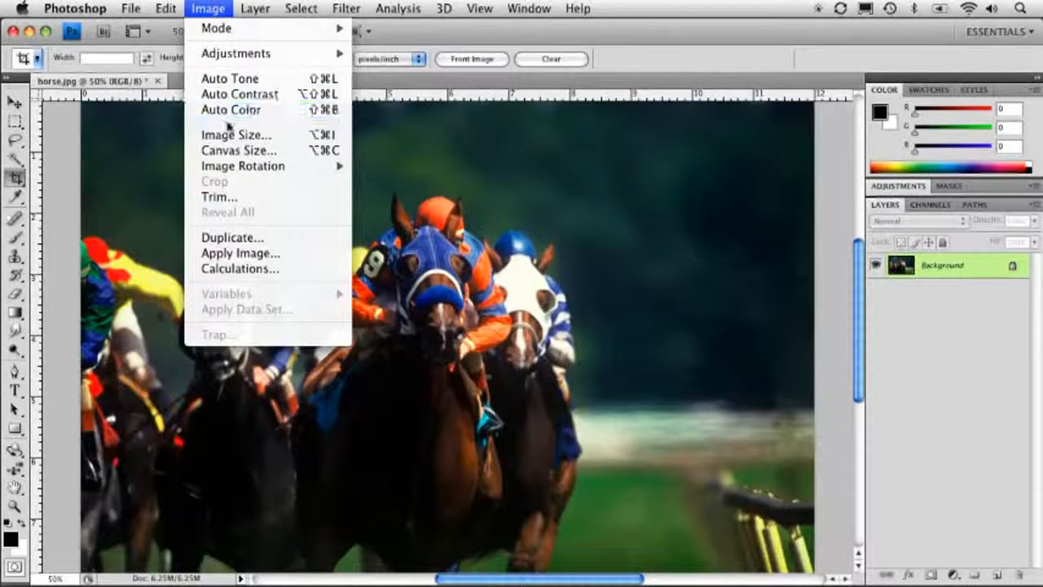
click(318, 132)
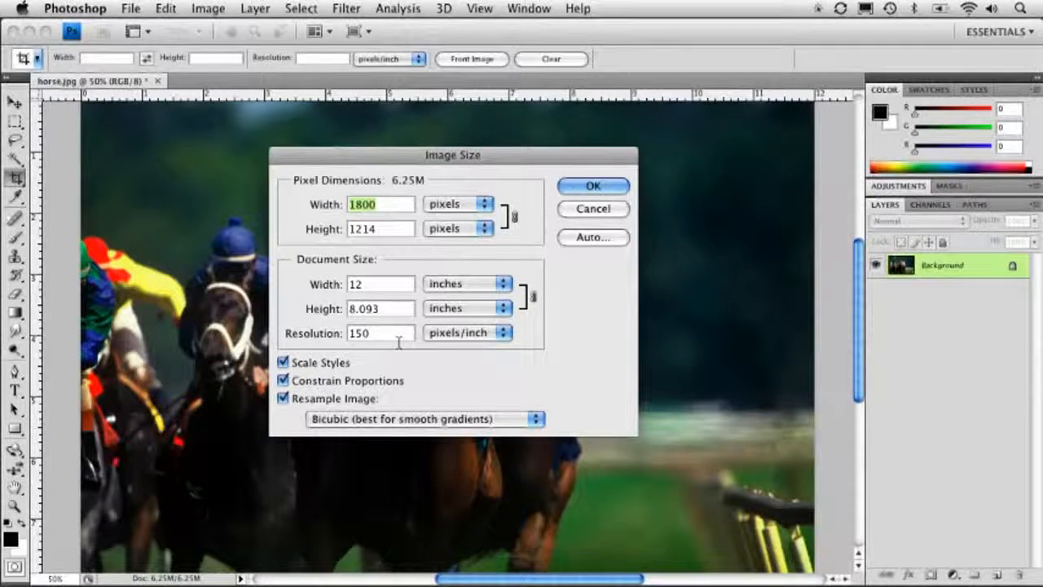
click(593, 187)
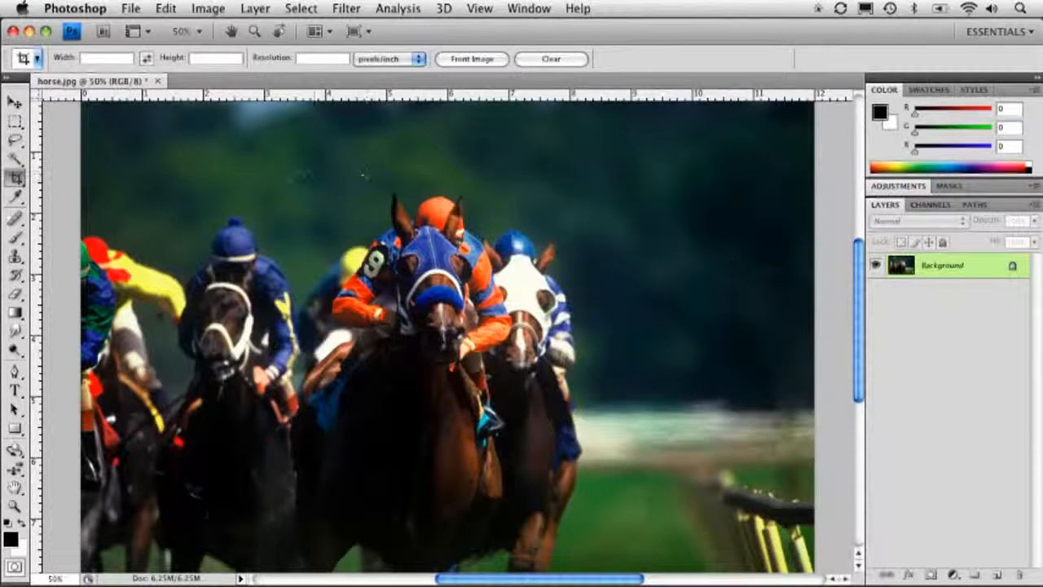
- Crop the photo to about 6.5 by 4.7 inches around the two front horses and check its image size
drag(300, 165, 698, 449)
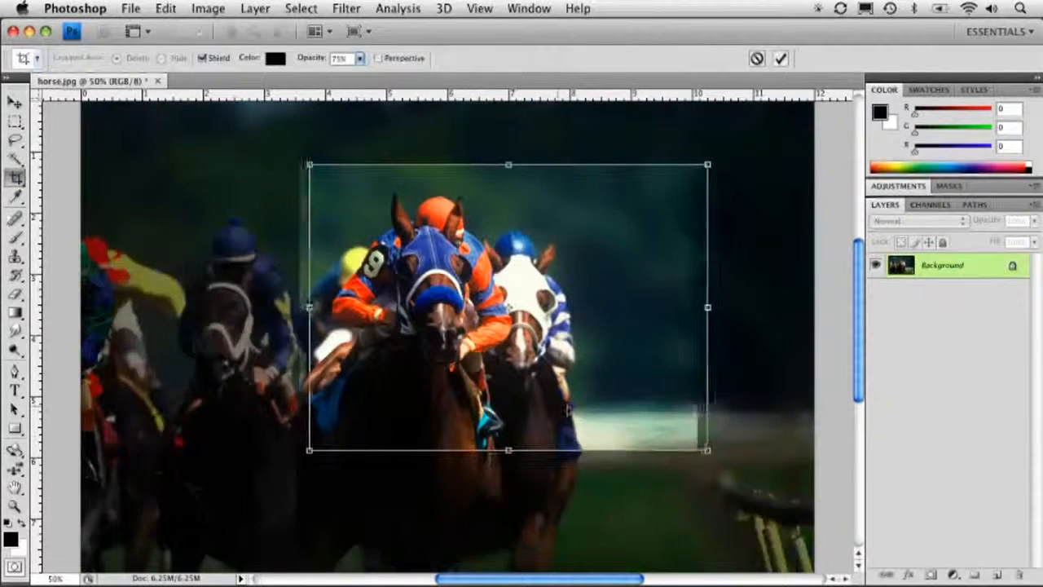
key(Return)
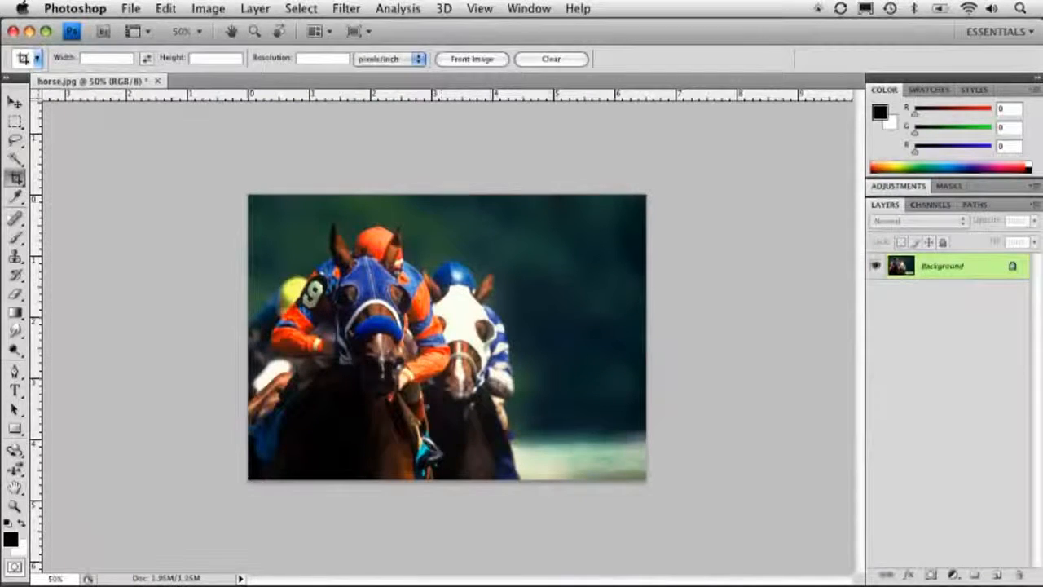
click(209, 8)
click(228, 134)
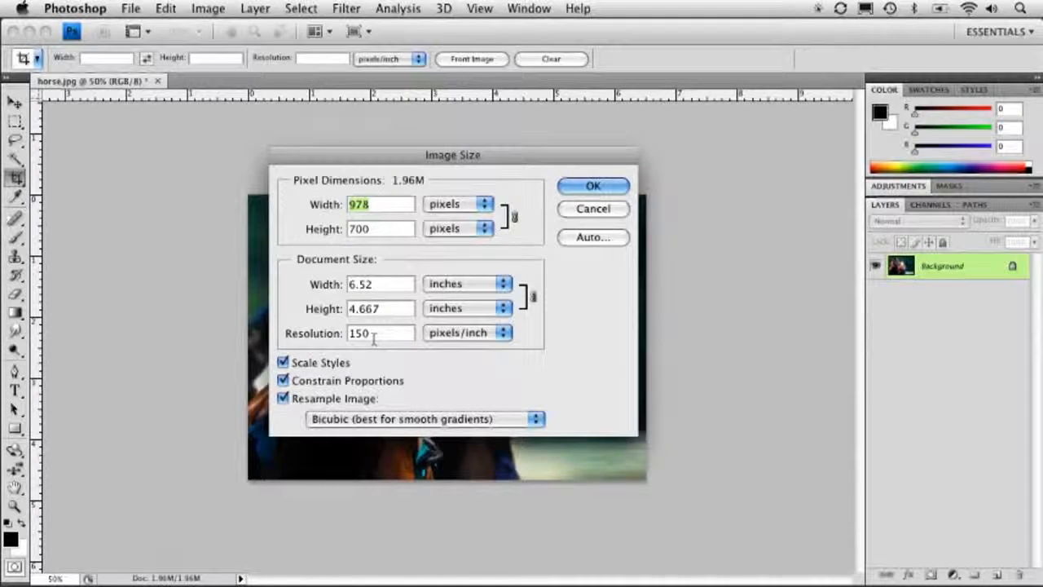
click(583, 210)
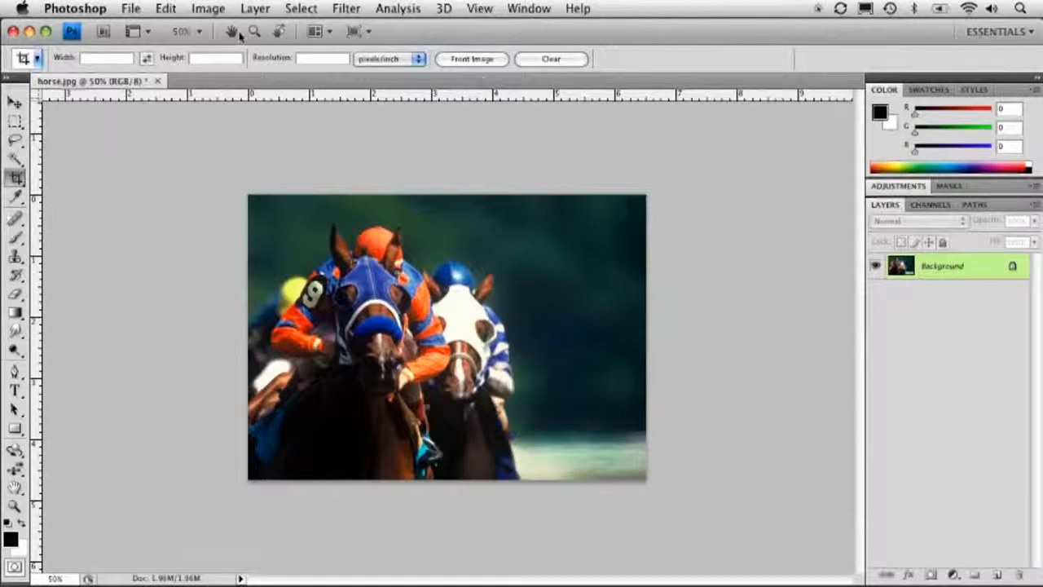
- Undo the unconstrained crop and recheck the uncropped image's size without changing any values
click(166, 8)
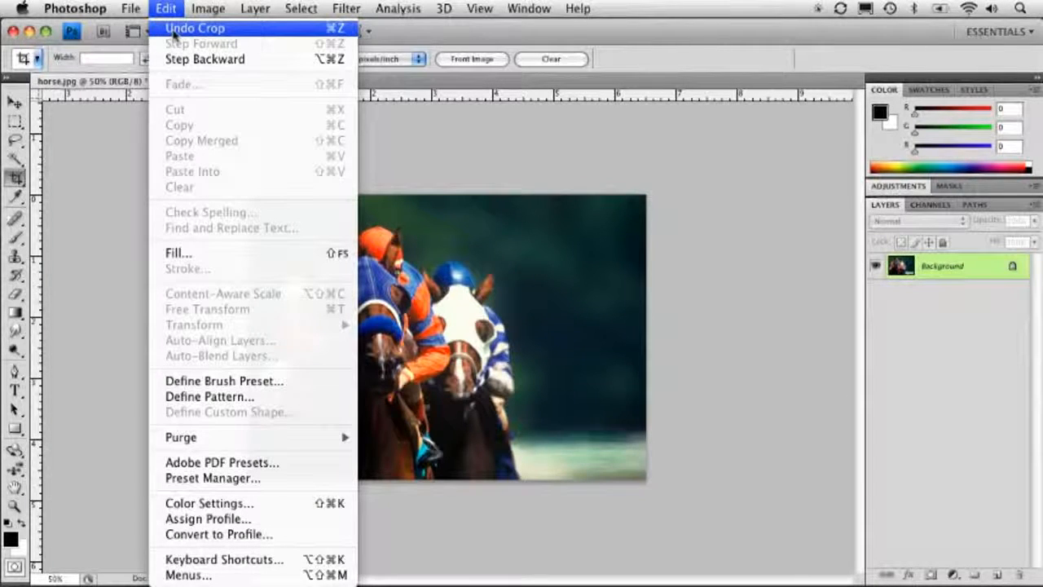
click(174, 29)
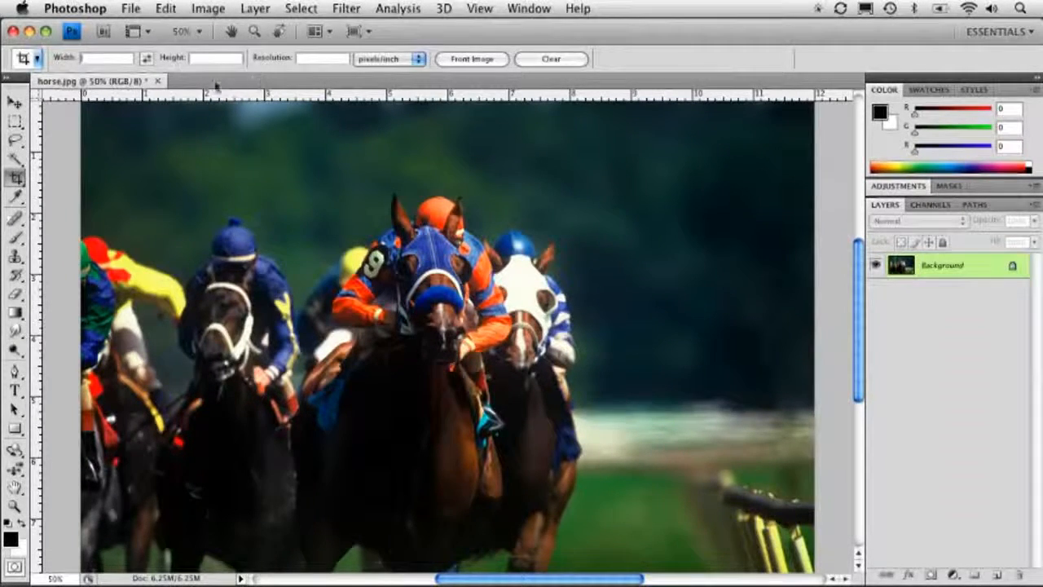
click(208, 8)
click(236, 133)
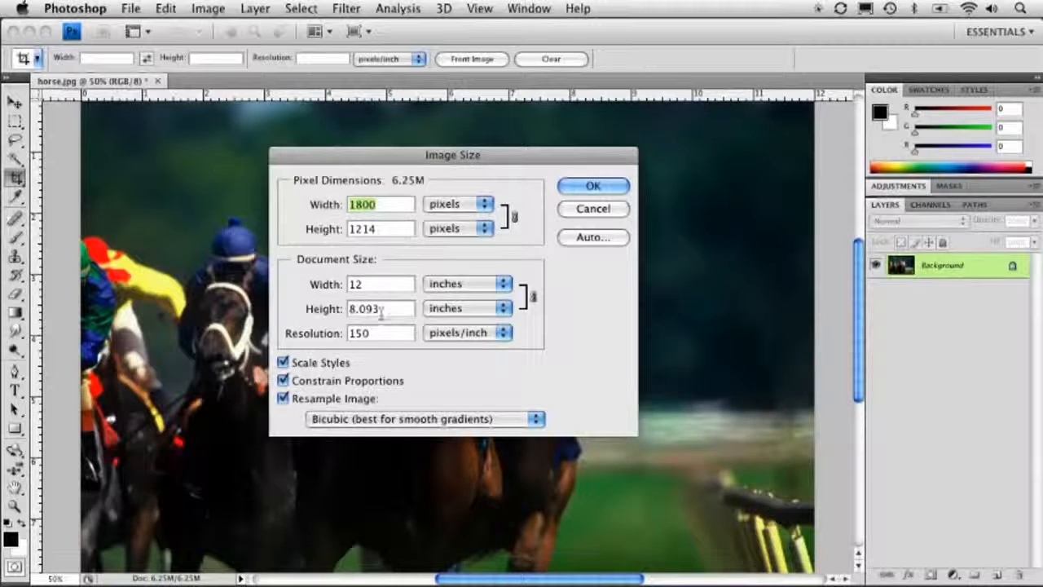
click(584, 210)
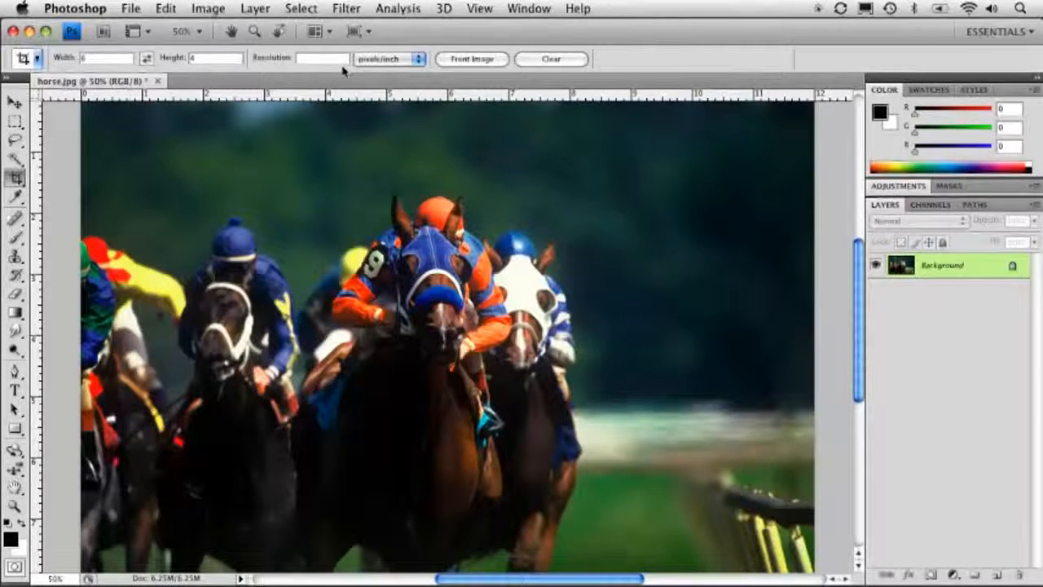
- Set the Crop tool to width 6, height 4 and 72 pixels/inch, and crop a small area above the orange-capped jockey
text(72)
drag(254, 179, 629, 428)
drag(420, 290, 375, 259)
drag(331, 227, 411, 184)
drag(352, 169, 345, 174)
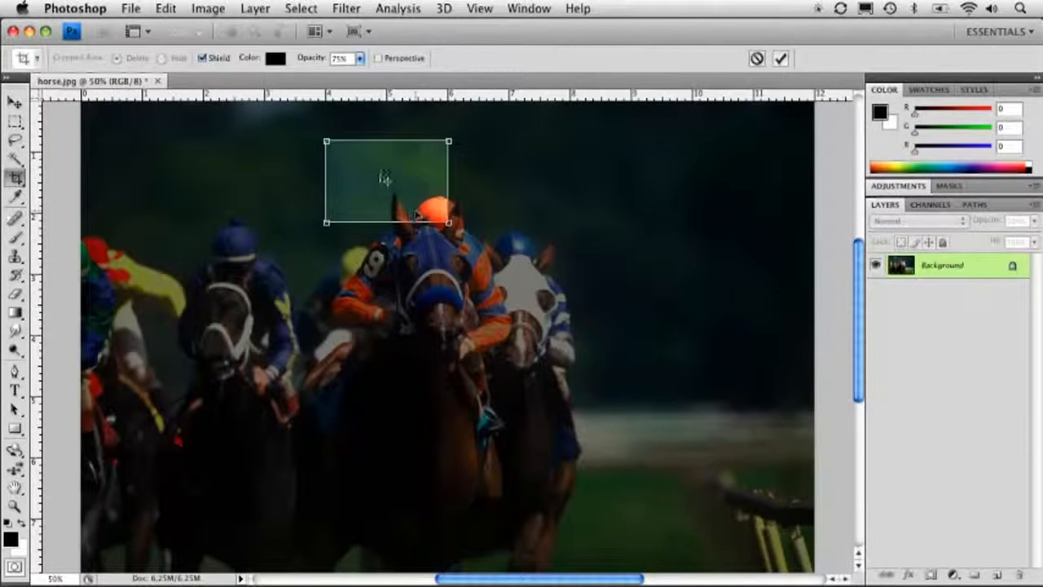
key(Return)
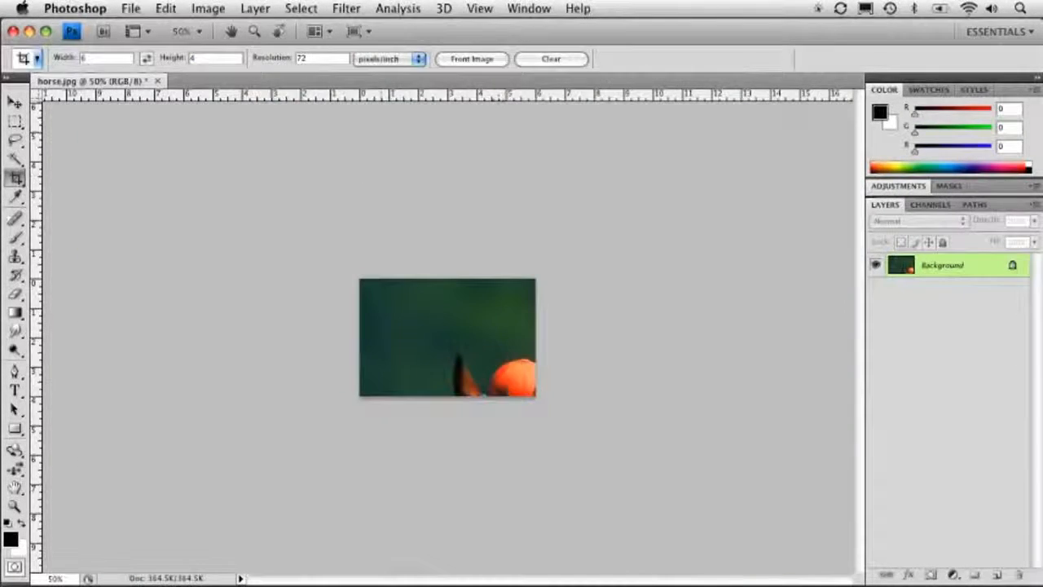
- Check the fixed-size crop's dimensions and resolution in Image Size, and undo the crop
click(208, 8)
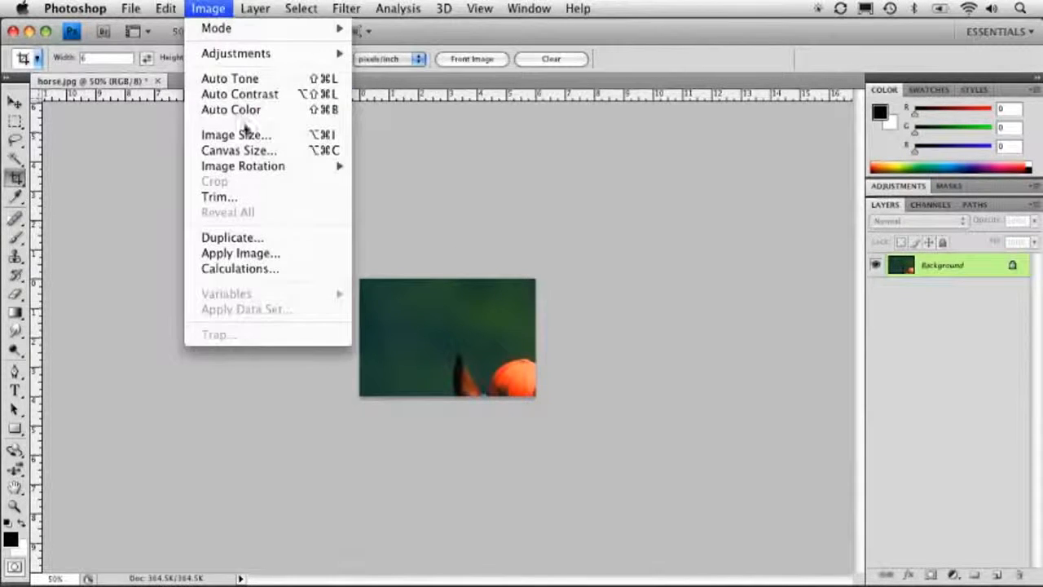
click(240, 133)
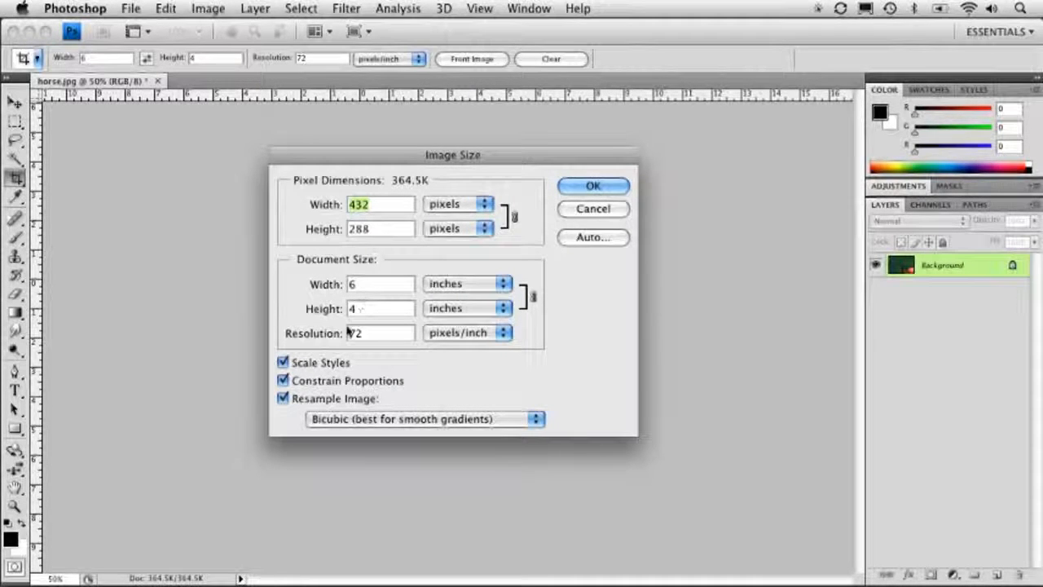
click(595, 208)
key(super+z)
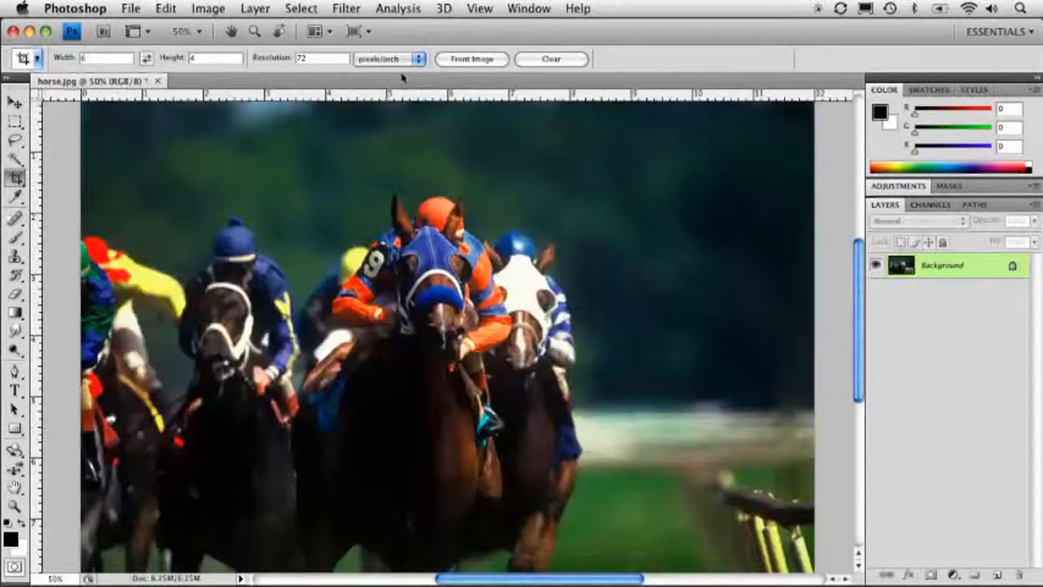
- Draw a larger crop box over the two front horses with the same fixed size, rotate it counterclockwise and apply the crop
drag(333, 180, 708, 427)
drag(519, 304, 550, 315)
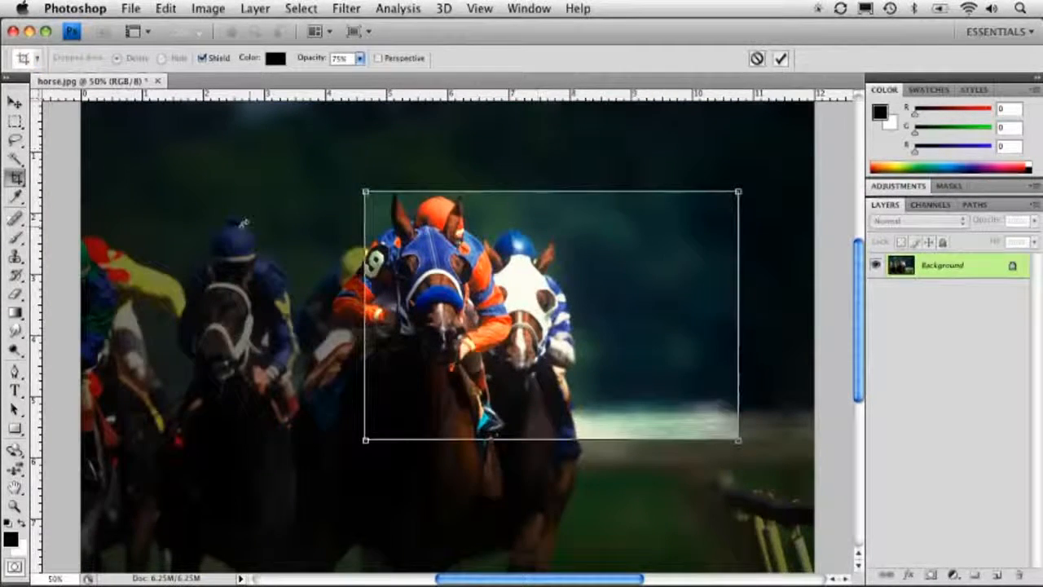
drag(537, 147, 497, 156)
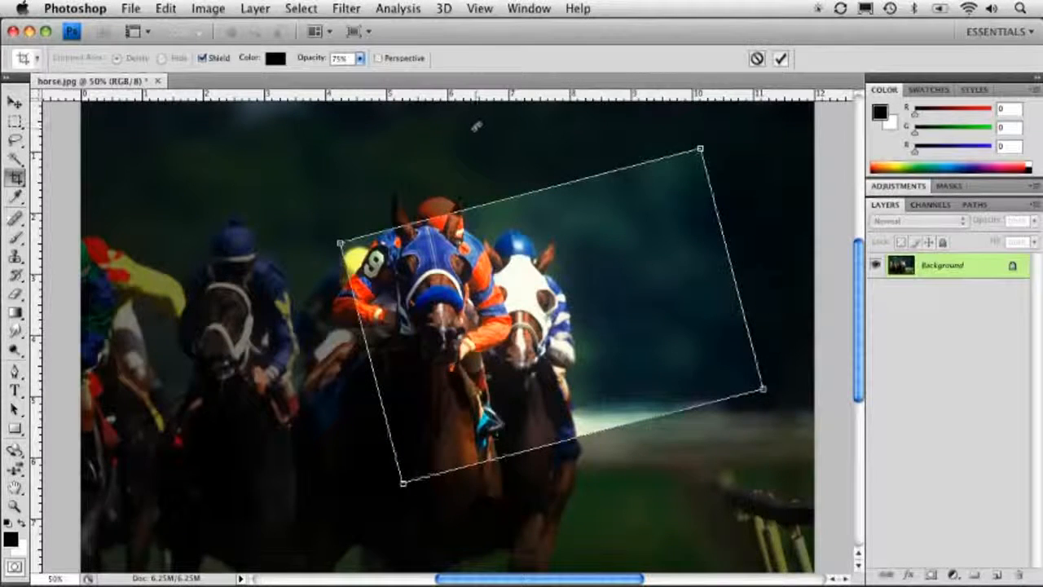
key(Return)
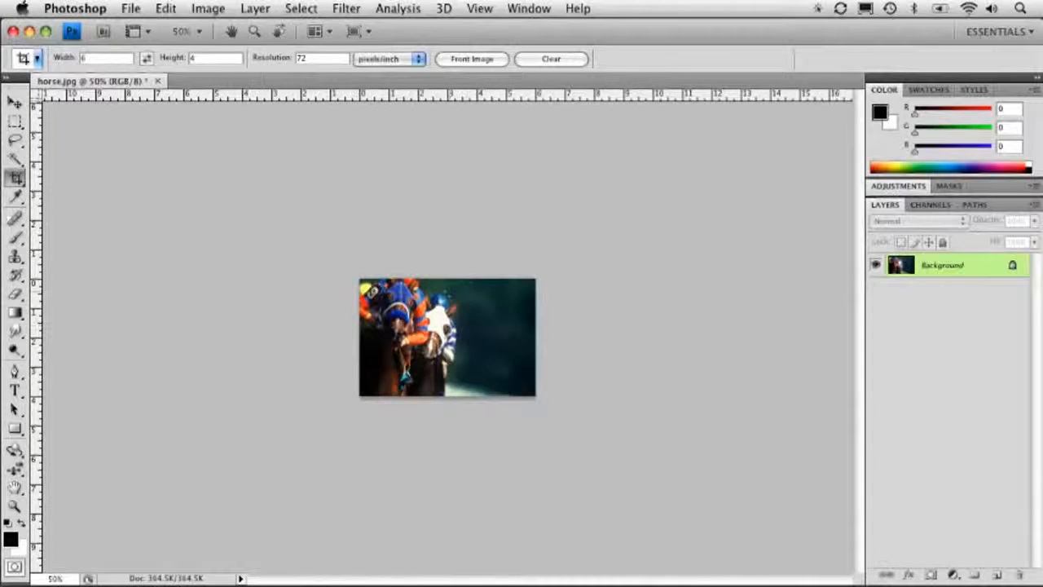
- Check the rotated crop's dimensions and resolution in Image Size, and restore the uncropped photo
click(208, 8)
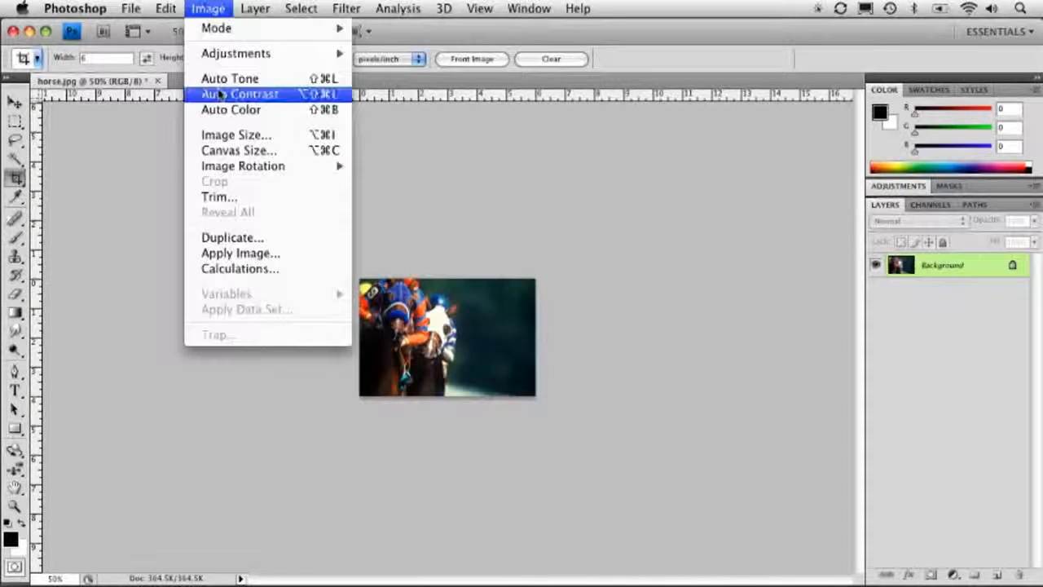
click(233, 135)
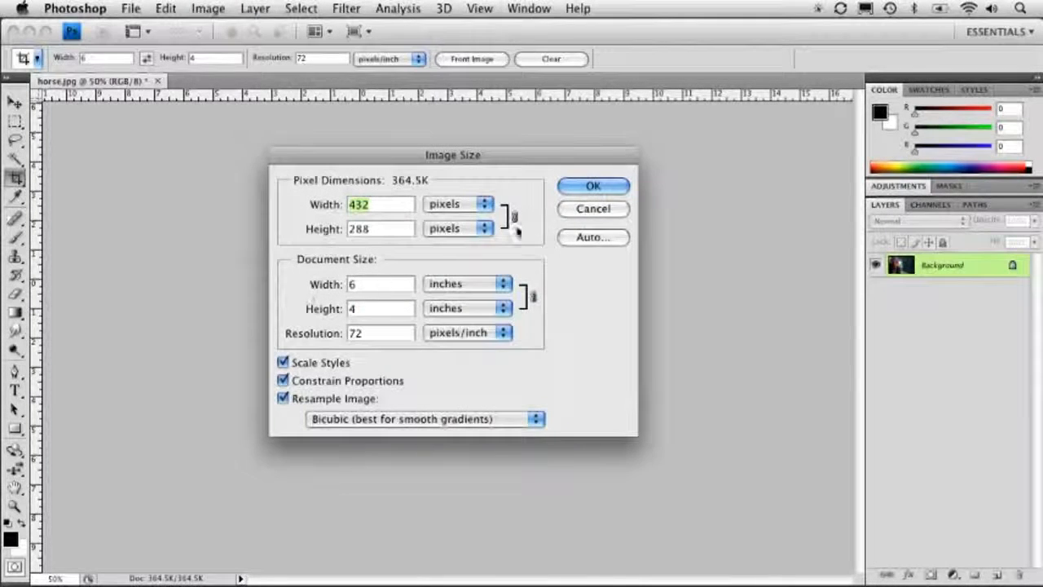
click(577, 211)
key(super+z)
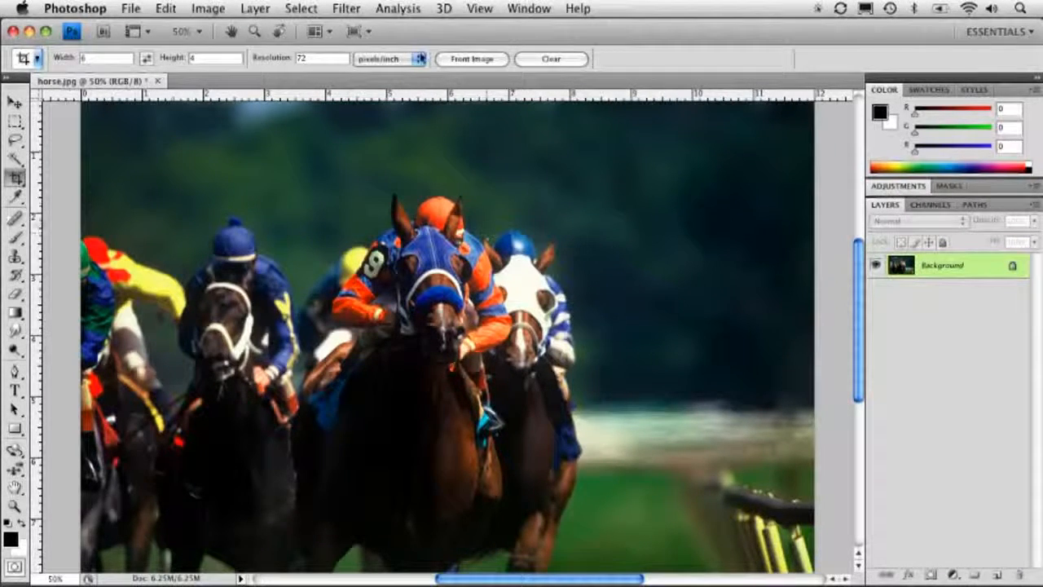
- Check the uncropped photo's dimensions and resolution in Image Size, leaving them unchanged
click(207, 8)
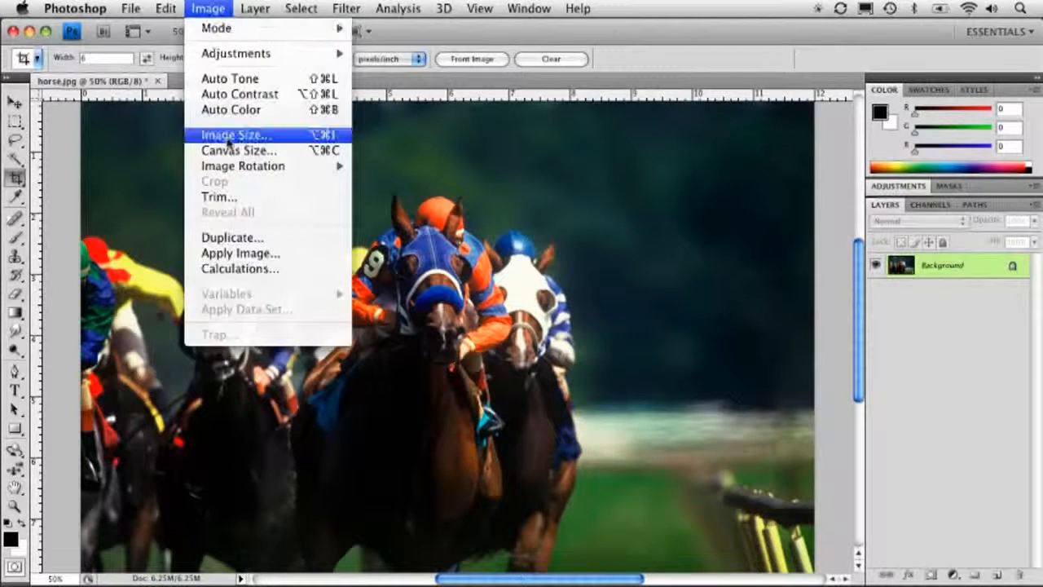
click(229, 136)
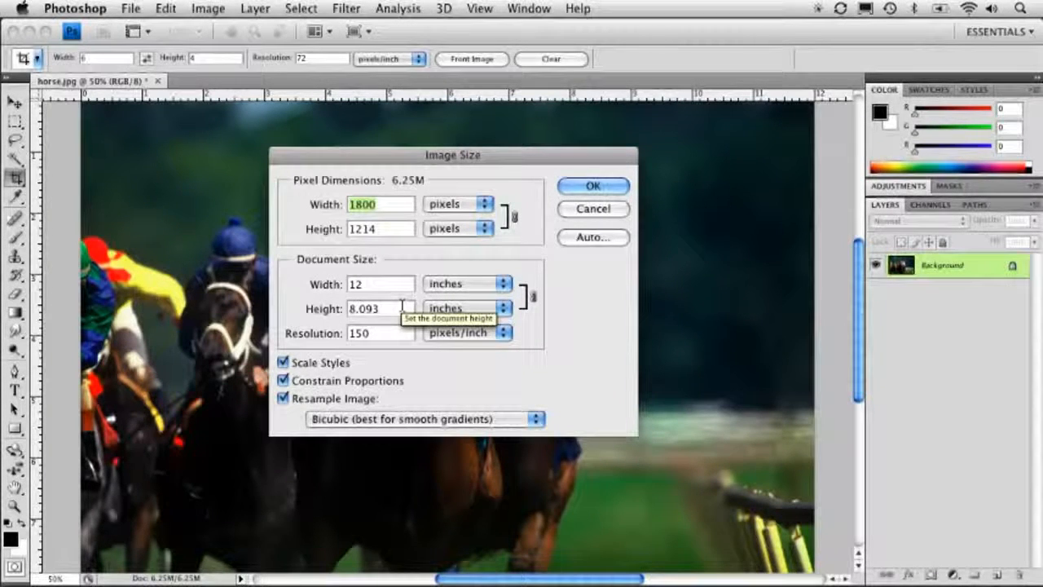
click(592, 209)
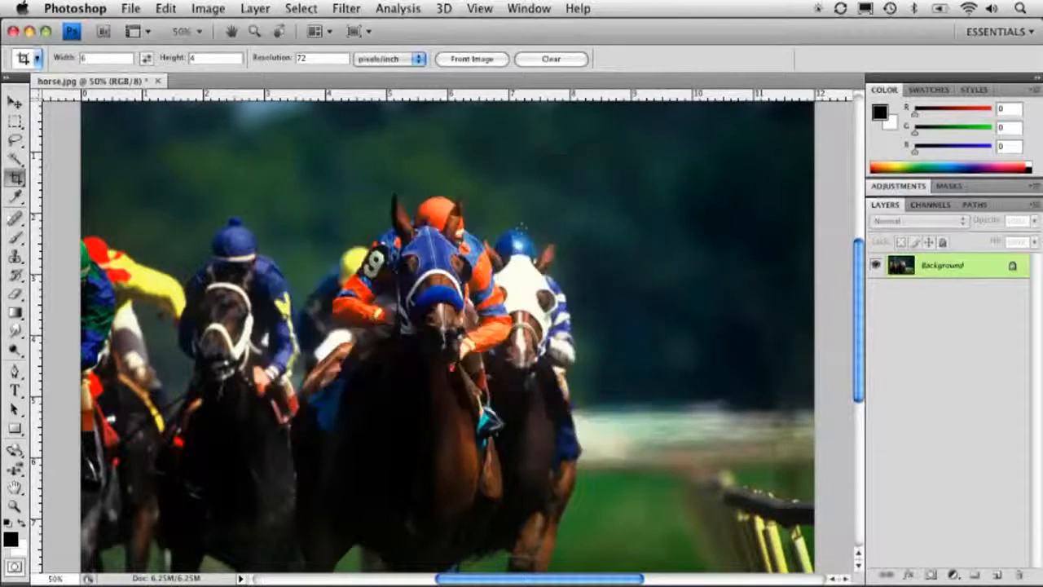
- Use Front Image to set the crop to 12 in by 8.093 in at 150 pixels/inch, and place a crop box over the two front horses
click(481, 64)
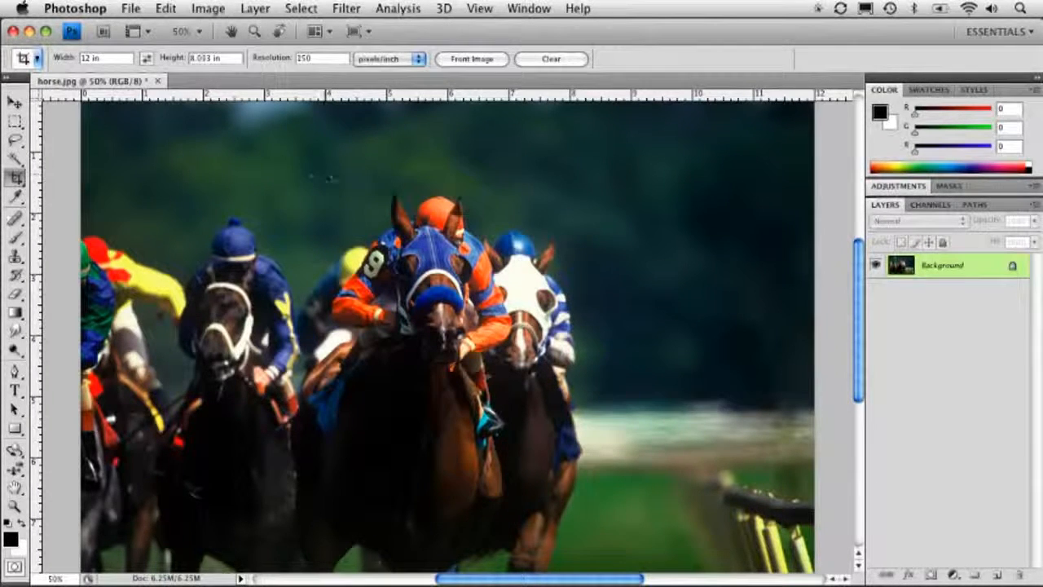
drag(299, 156, 699, 426)
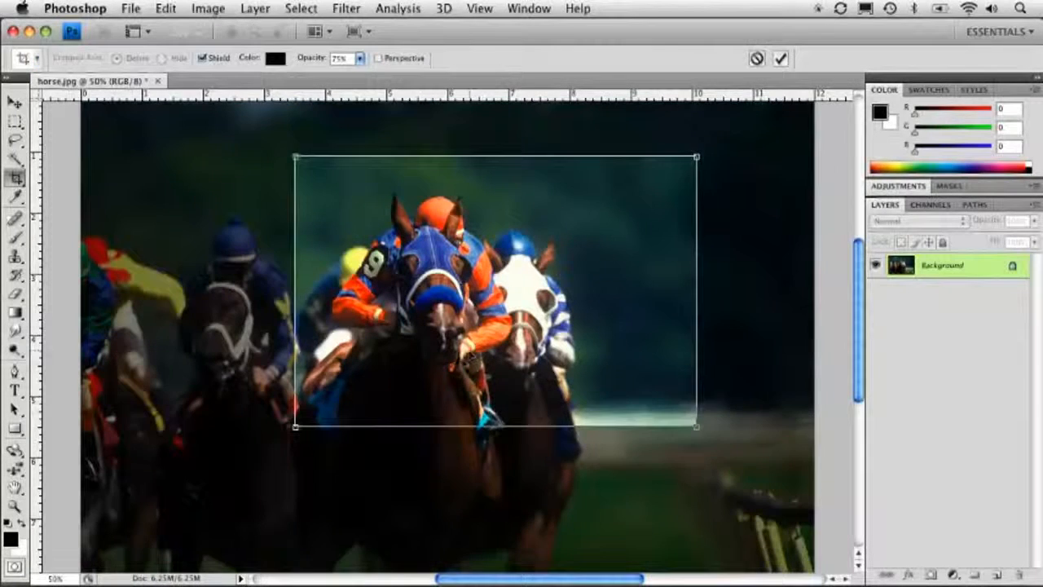
drag(458, 365, 481, 371)
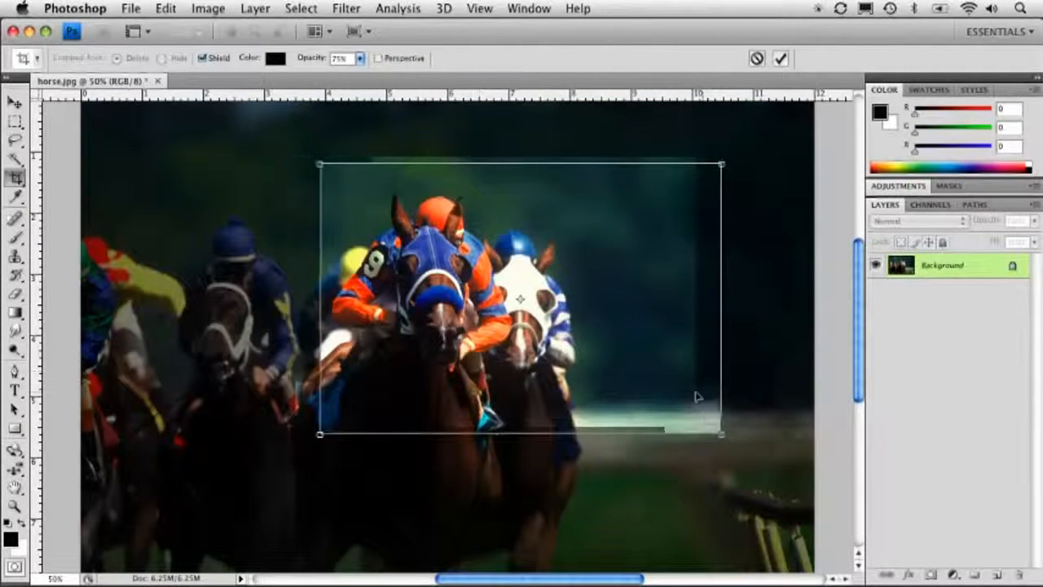
drag(612, 356, 608, 361)
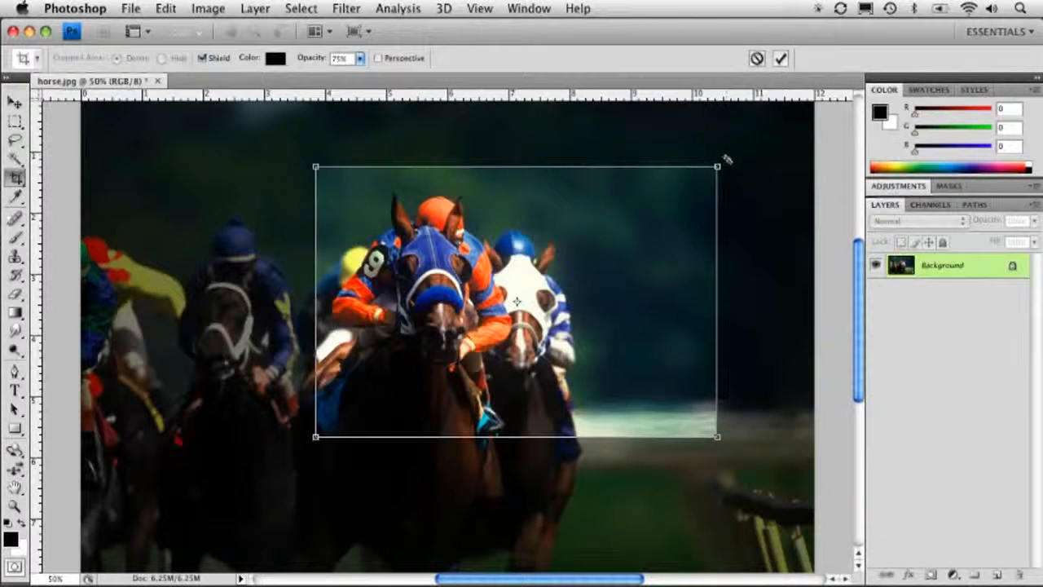
- Rotate the crop box counterclockwise around the two front horses, adjust its position and apply the crop
drag(725, 158, 741, 213)
drag(652, 277, 667, 307)
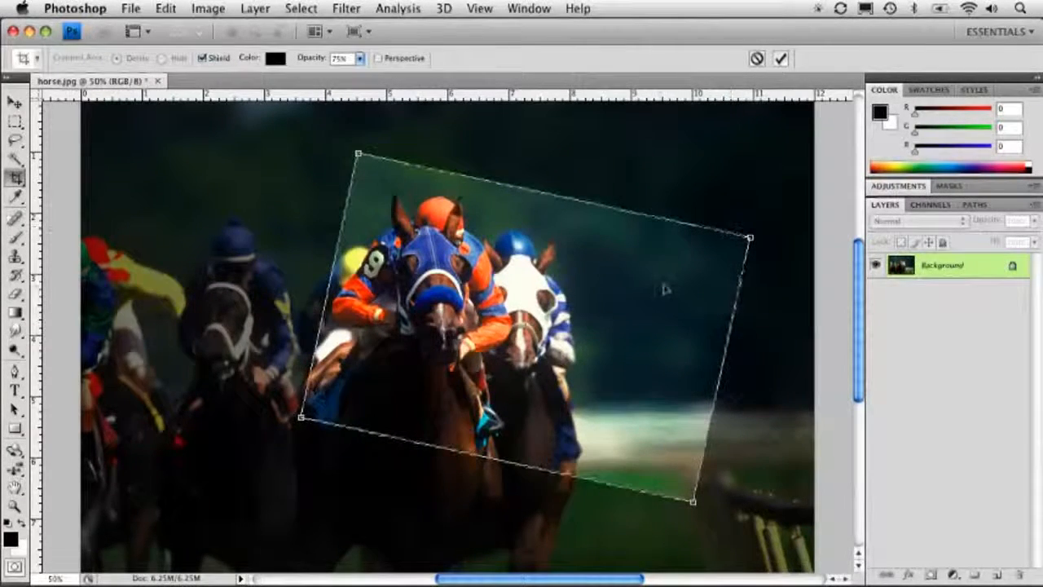
drag(757, 228, 605, 229)
drag(541, 325, 525, 298)
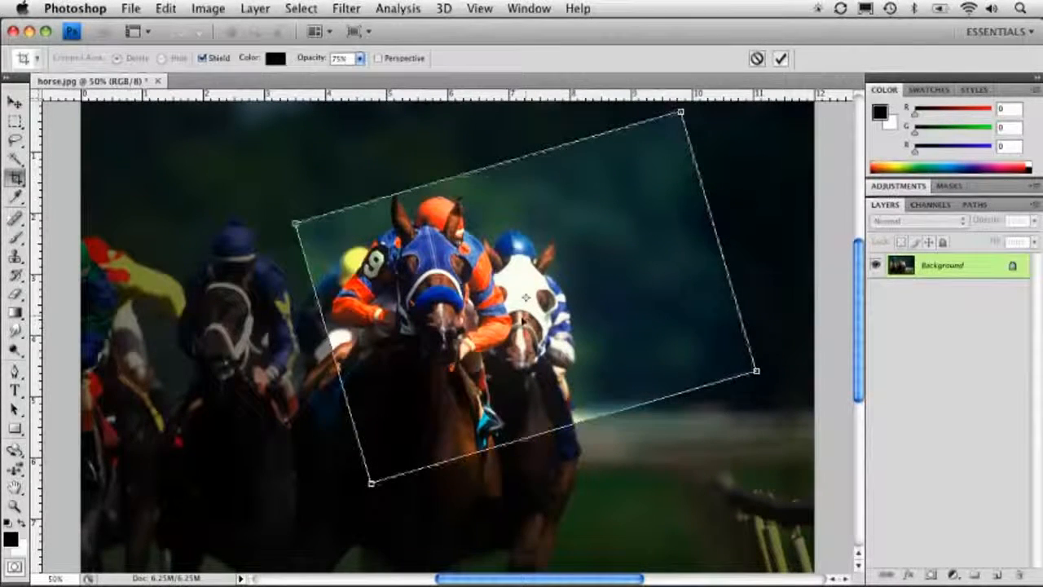
drag(658, 287, 662, 285)
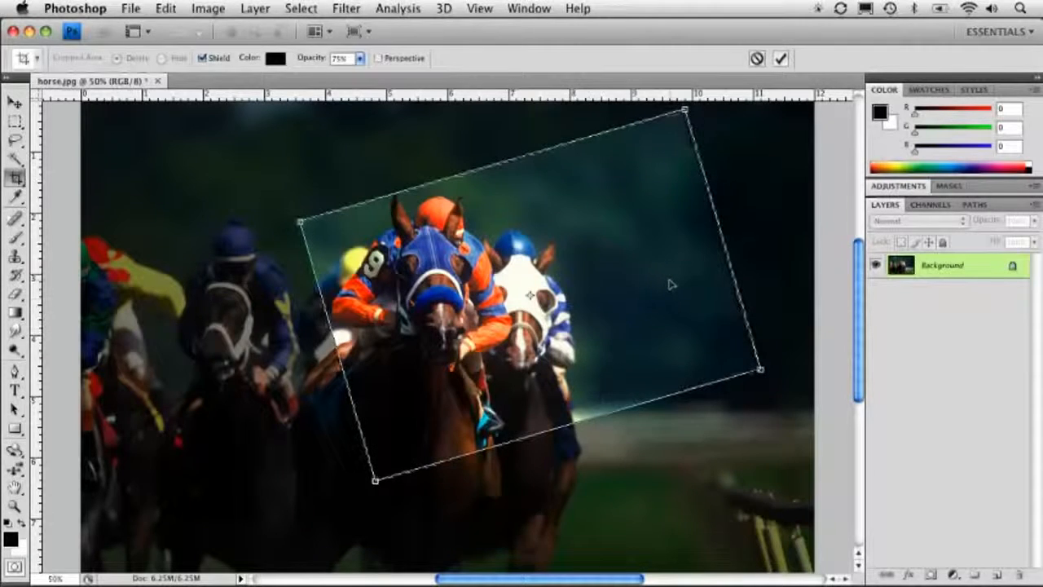
key(Return)
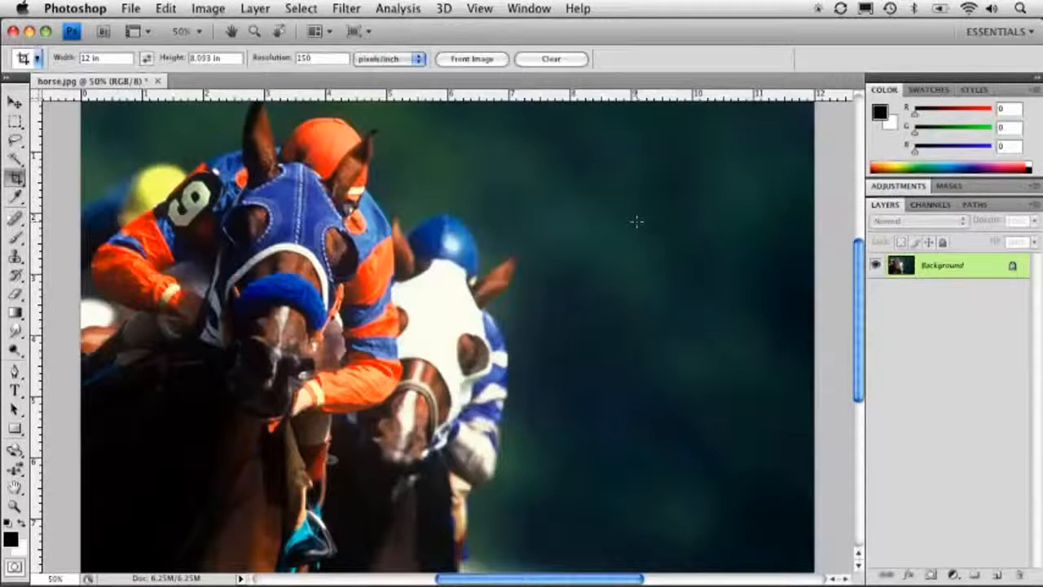
- Check the Front Image crop's pixel dimensions, document size and resolution in Image Size
click(208, 10)
click(251, 137)
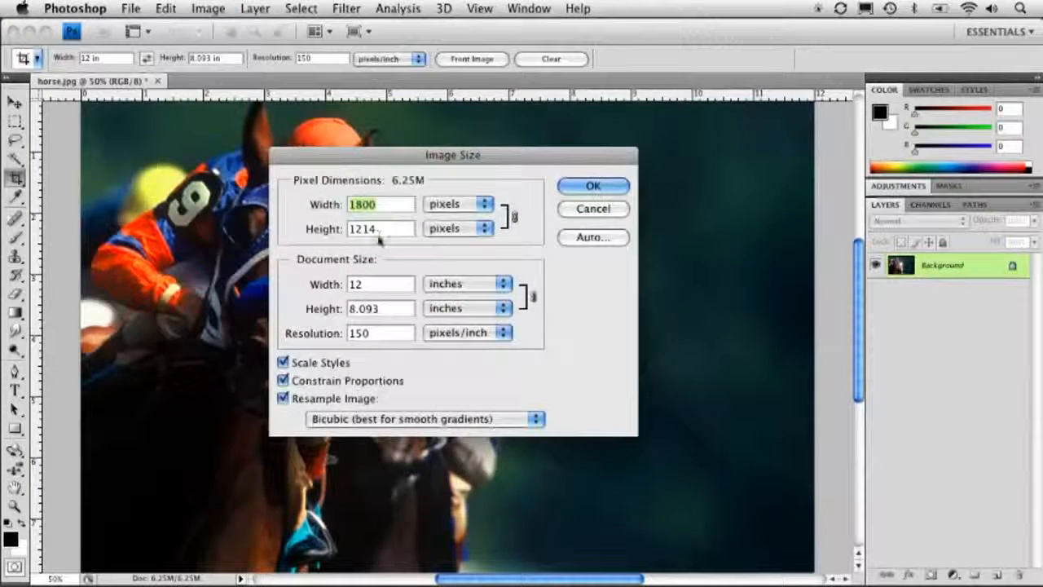
click(593, 186)
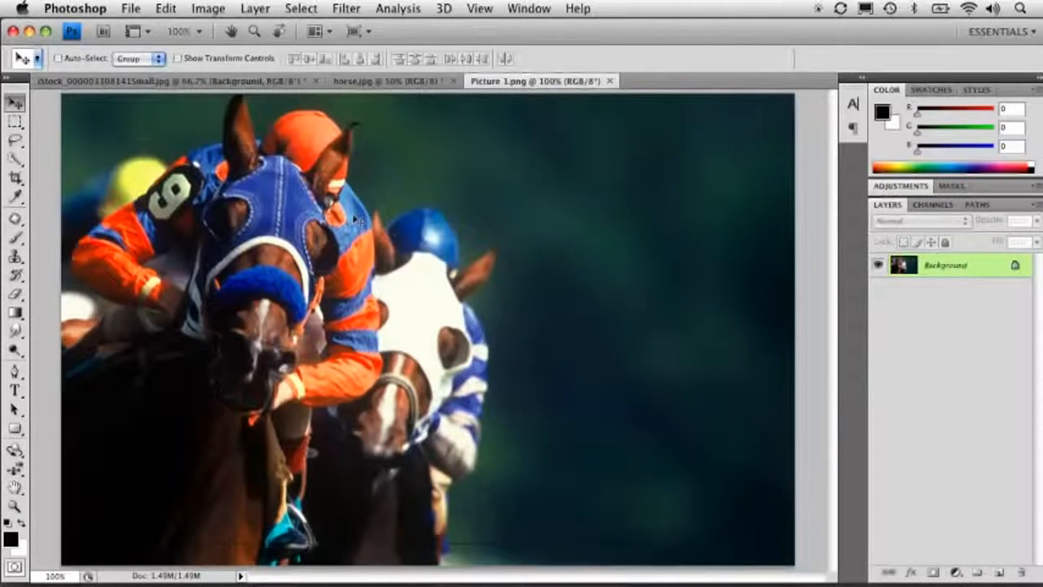
- Switch to the apple document, select Layer 1, and briefly hide and show the white Background layer
click(203, 81)
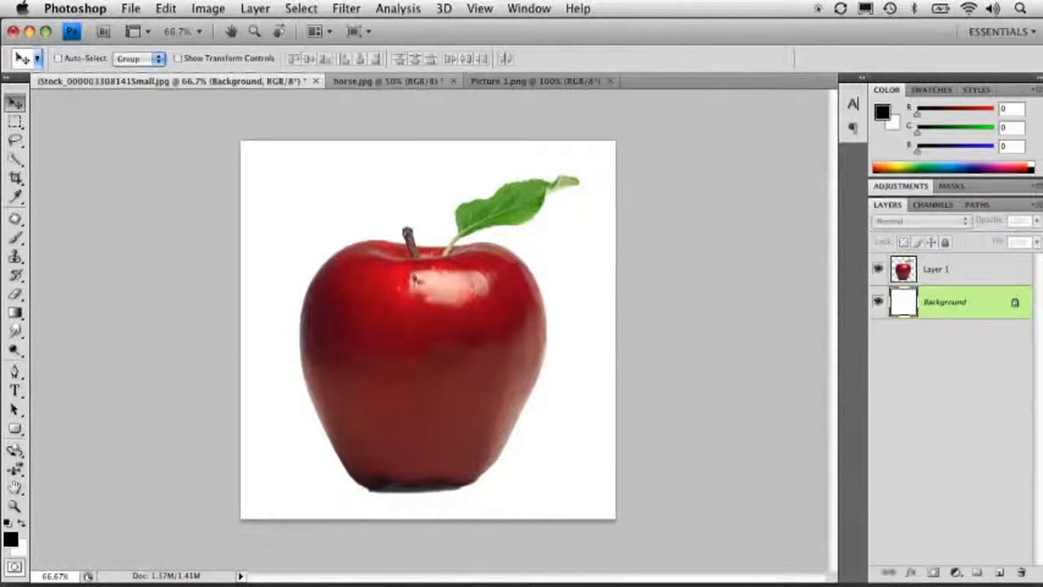
click(904, 276)
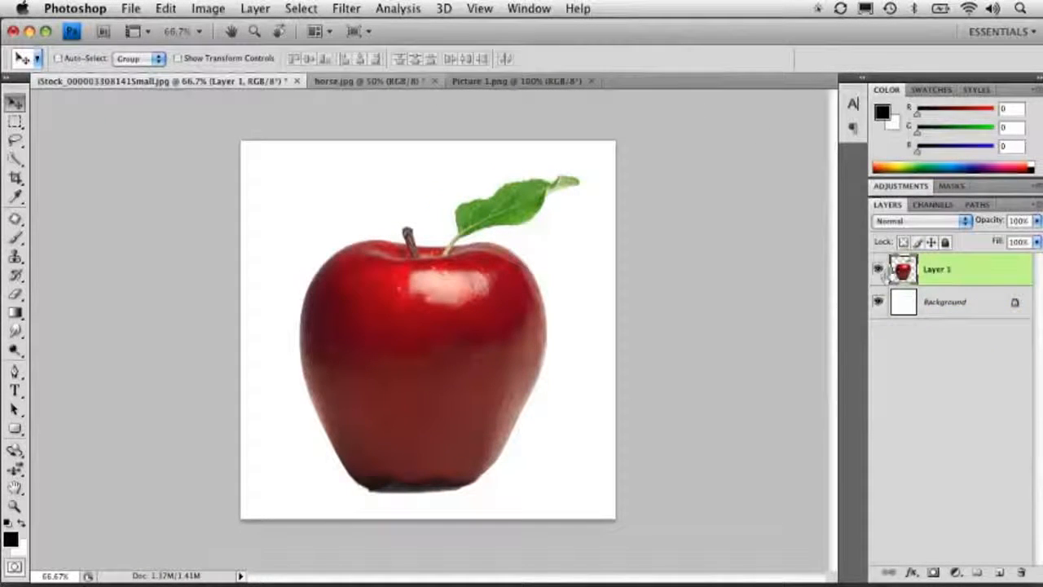
click(878, 302)
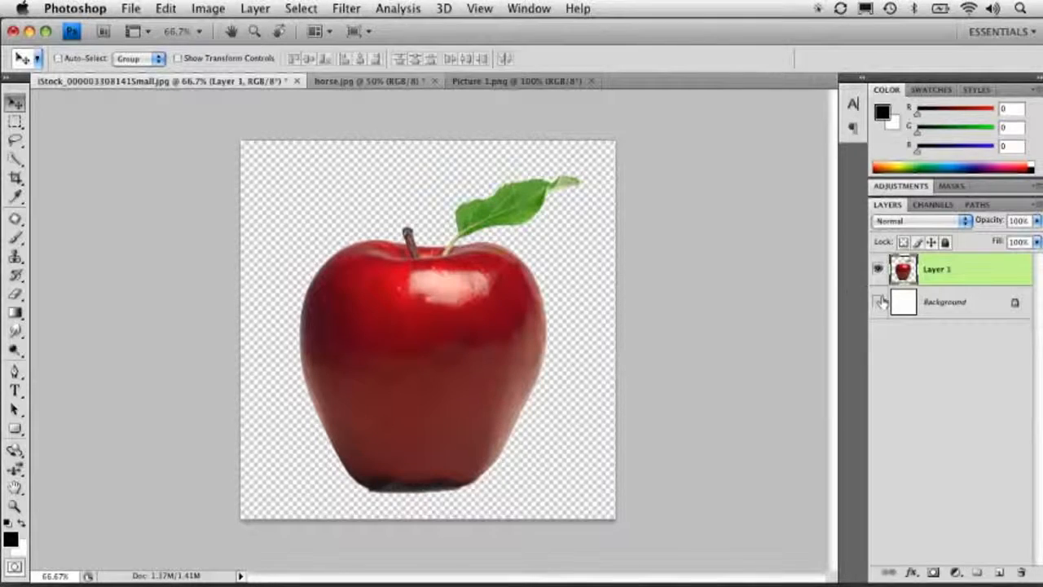
click(878, 301)
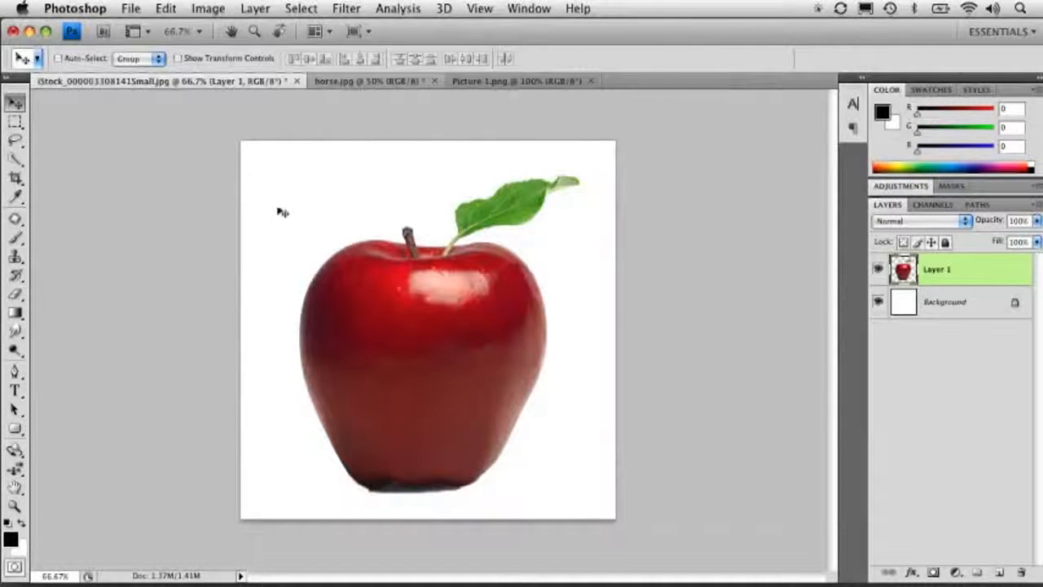
- Scale the apple on Layer 1 up proportionally to about 103% with the Scale transform
click(165, 8)
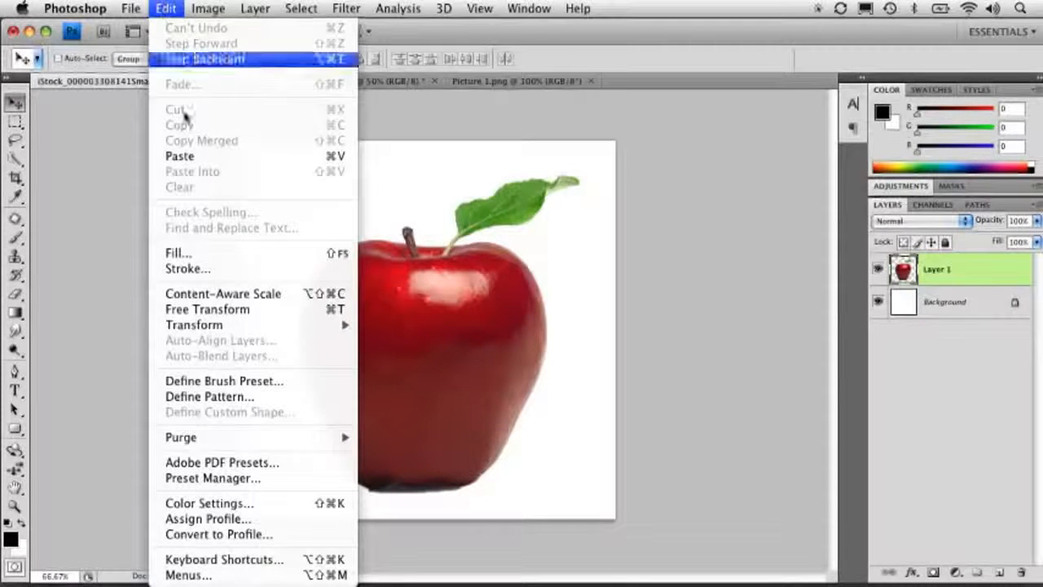
mouse_move(210, 327)
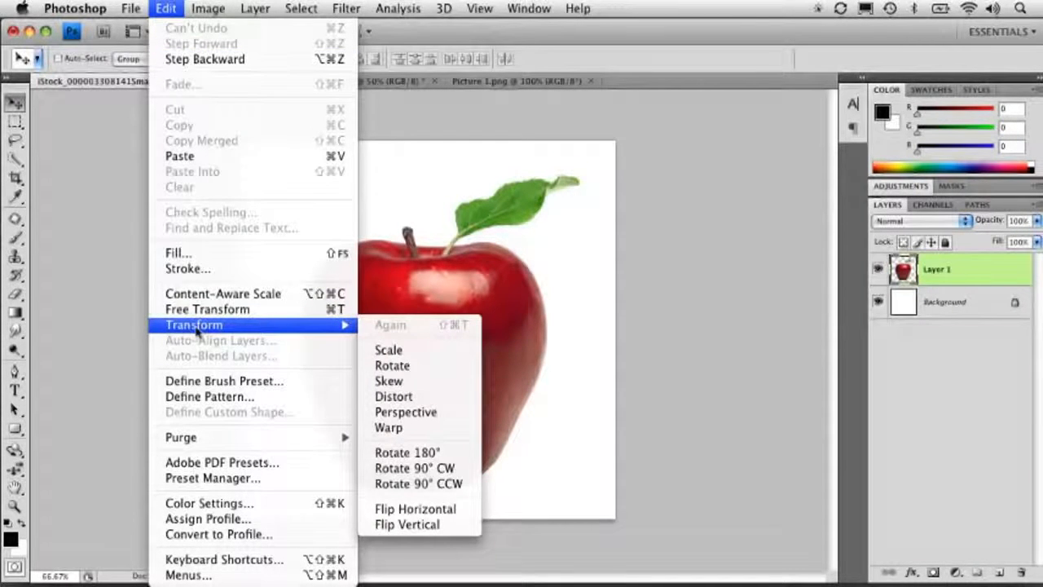
click(473, 351)
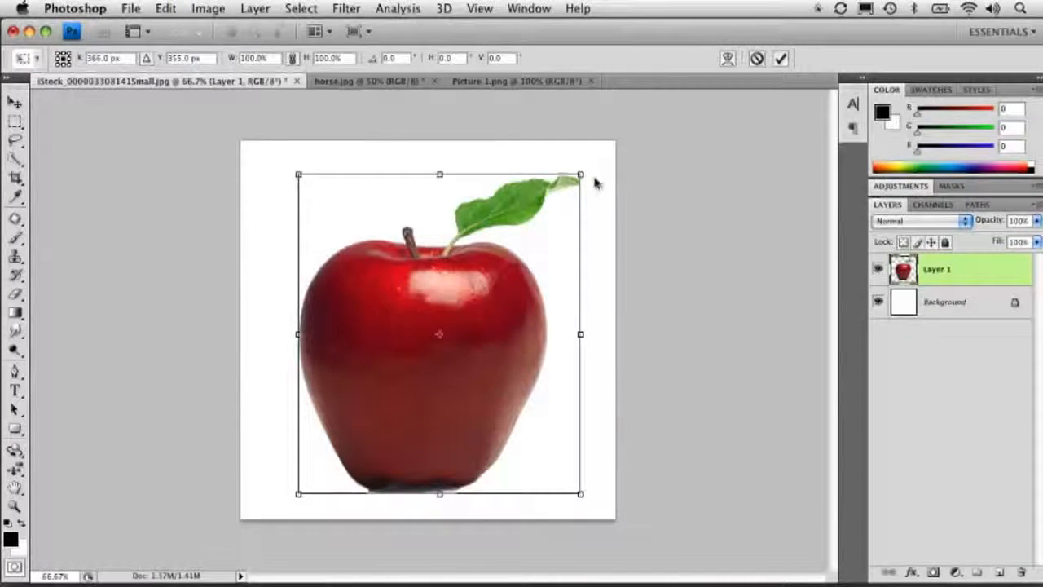
drag(583, 174, 508, 259)
key(super+z)
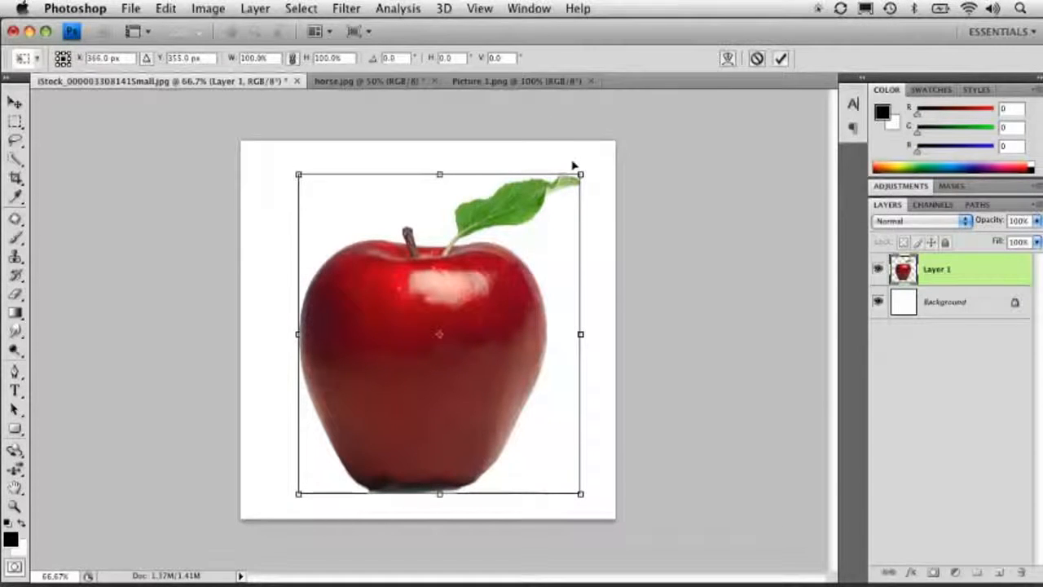
mouse_move(582, 173)
mouse_down()
mouse_move(554, 203)
mouse_move(543, 191)
mouse_move(535, 221)
mouse_move(372, 334)
mouse_move(538, 213)
mouse_move(486, 287)
mouse_move(568, 178)
mouse_move(499, 220)
mouse_move(589, 164)
mouse_up()
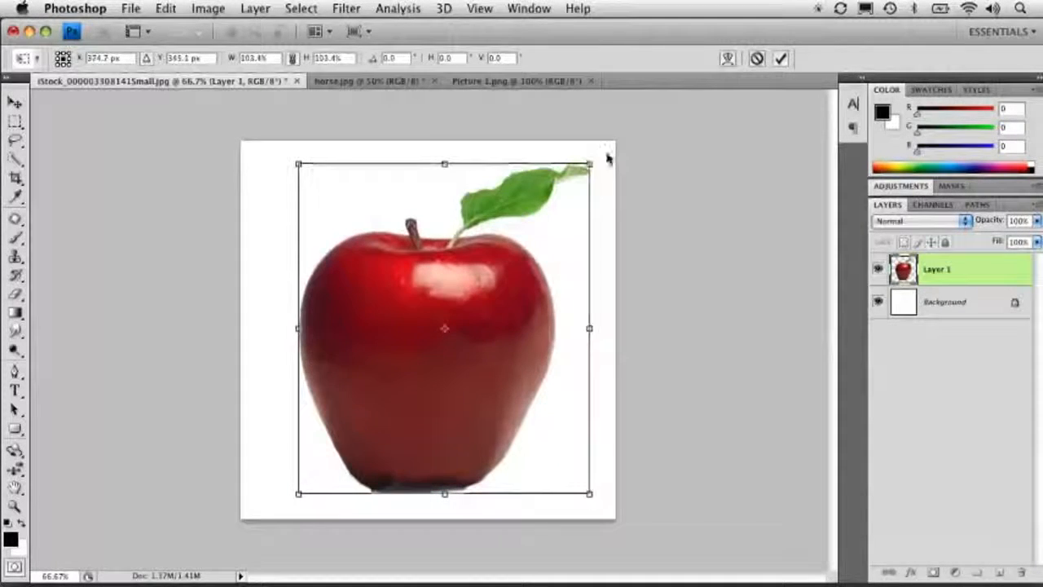
- Try rotating the apple with the Rotate option of the active transform
click(171, 10)
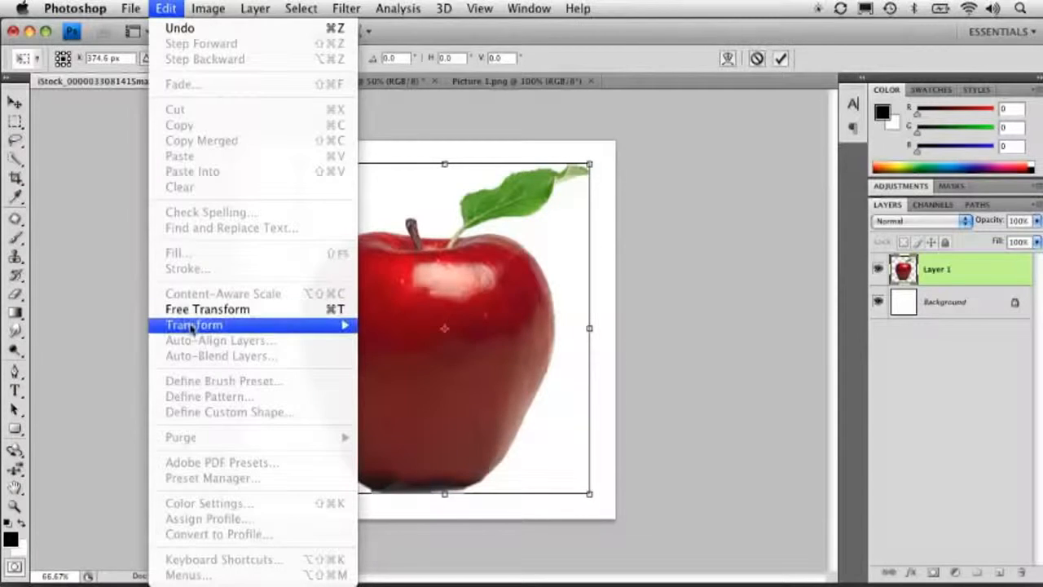
mouse_move(195, 330)
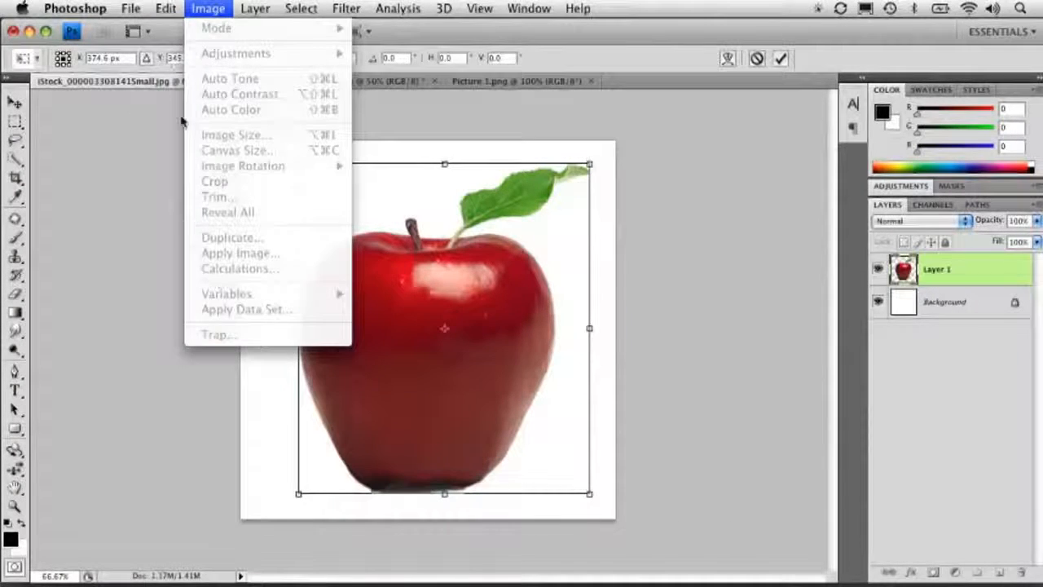
click(493, 246)
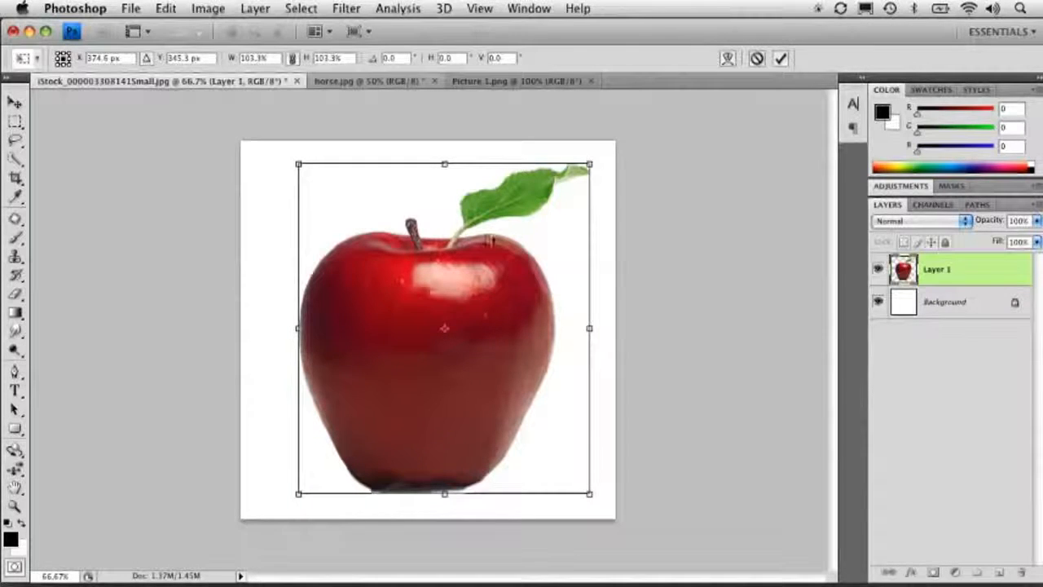
right_click(364, 268)
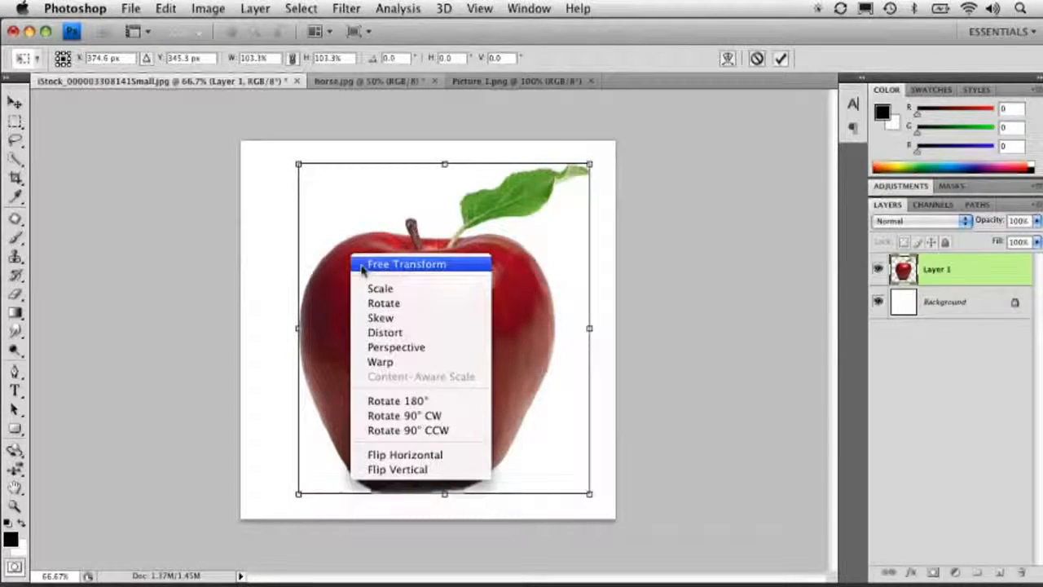
click(398, 302)
drag(607, 183, 540, 154)
- Skew the apple horizontally by about 5.5 degrees, and undo a trial vertical skew of its side
right_click(397, 268)
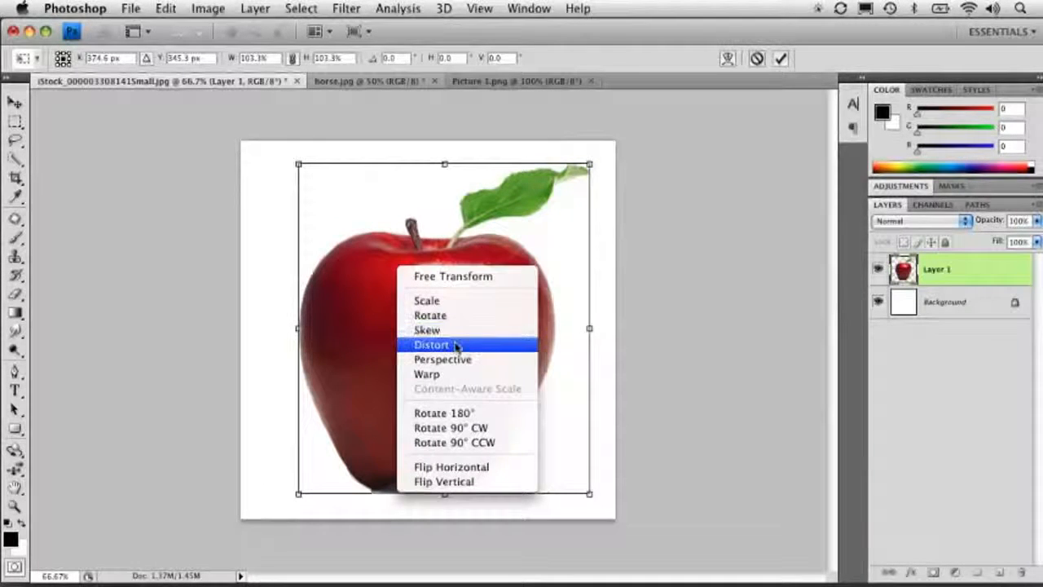
click(448, 332)
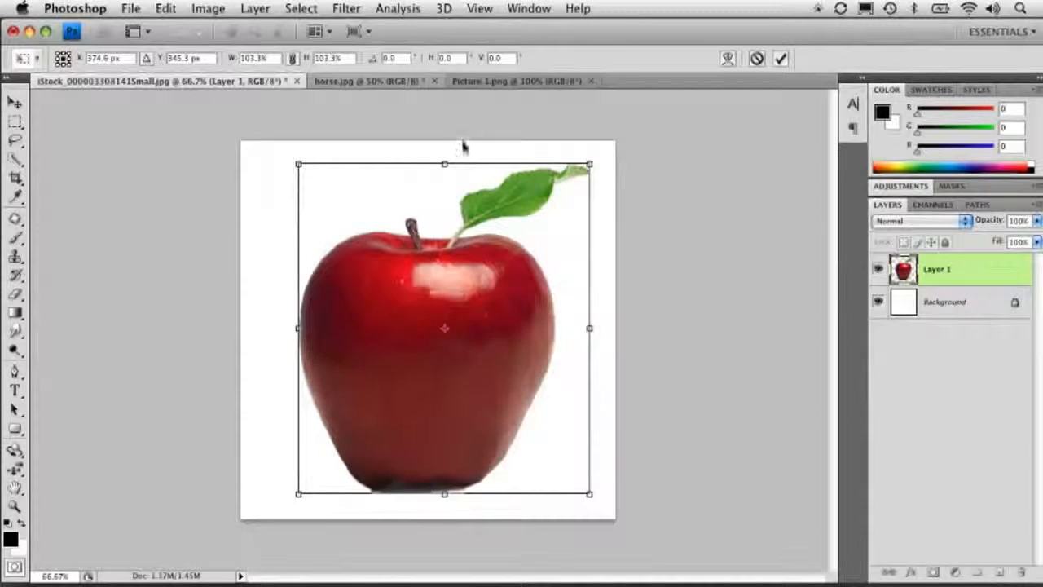
drag(445, 167, 412, 164)
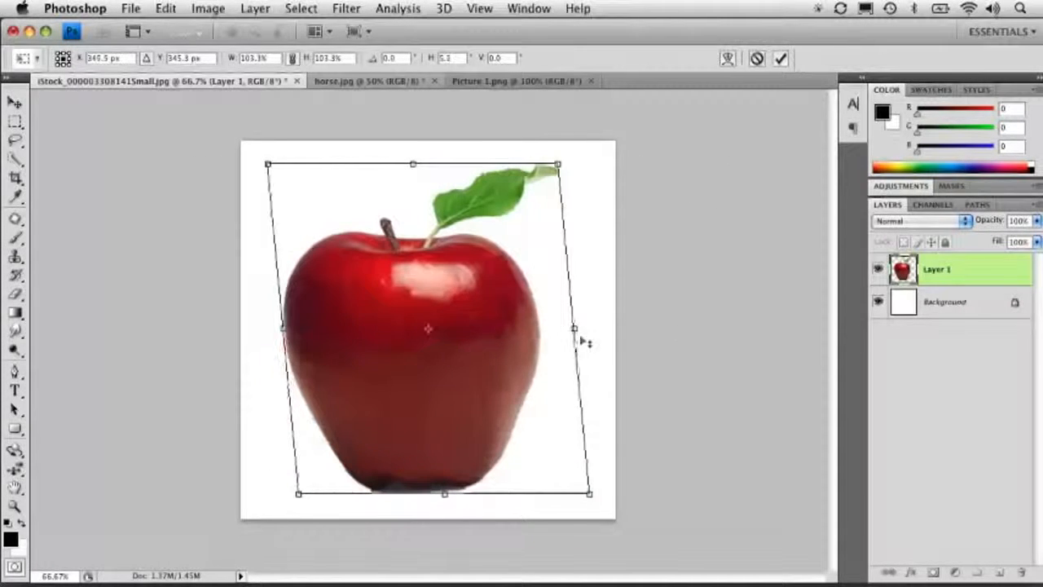
drag(579, 330, 566, 277)
key(ctrl+z)
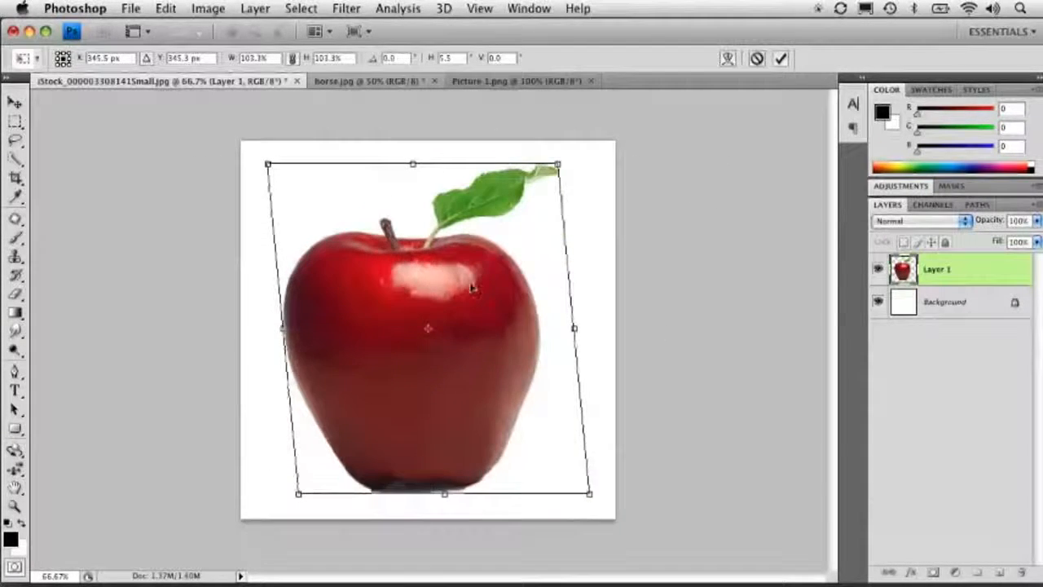
- Distort the apple by moving individual corners of its transform box, ending with a slightly irregular, nearly upright shape
right_click(421, 277)
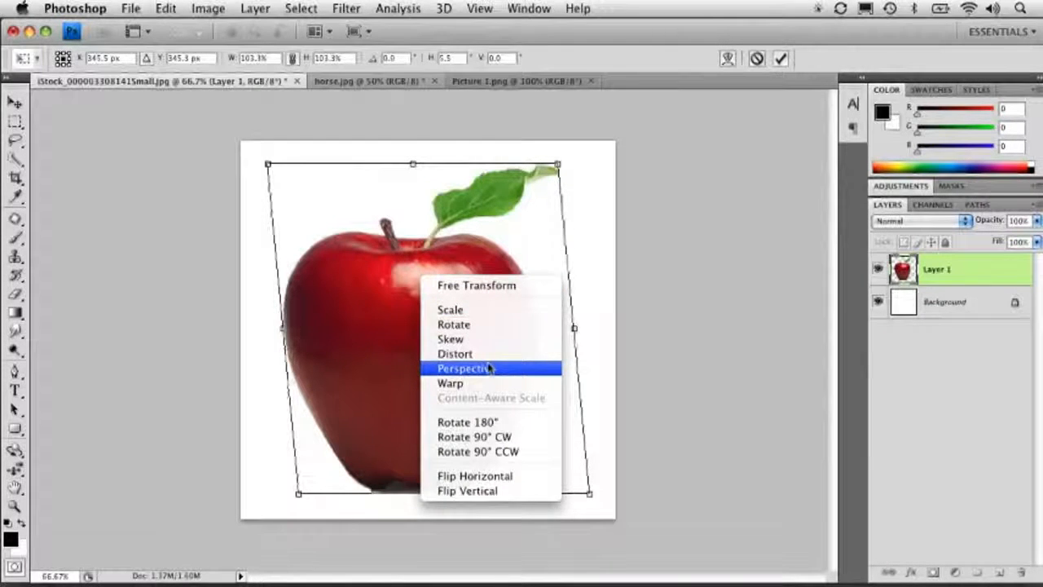
click(456, 353)
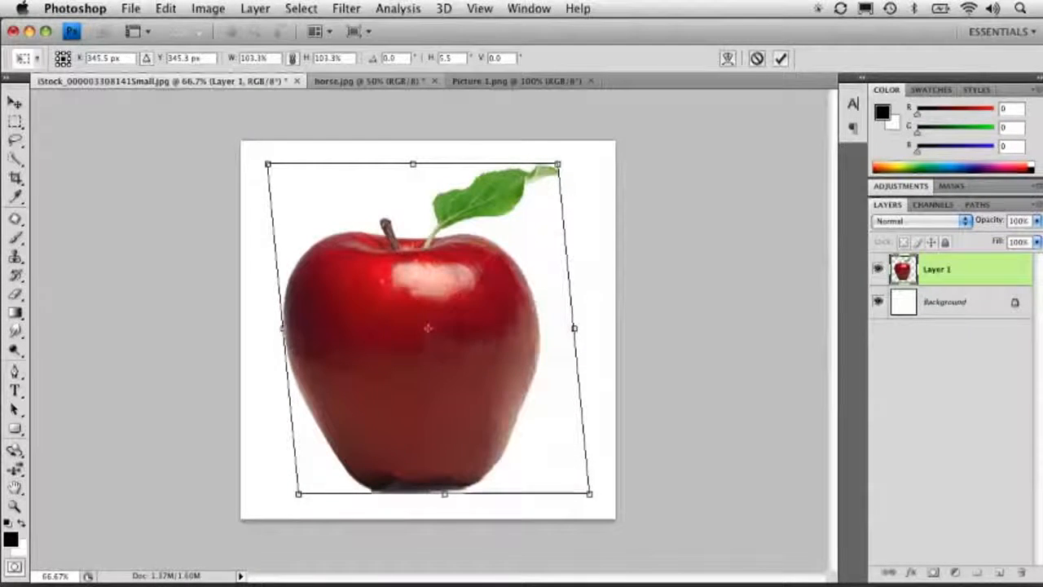
drag(269, 165, 375, 240)
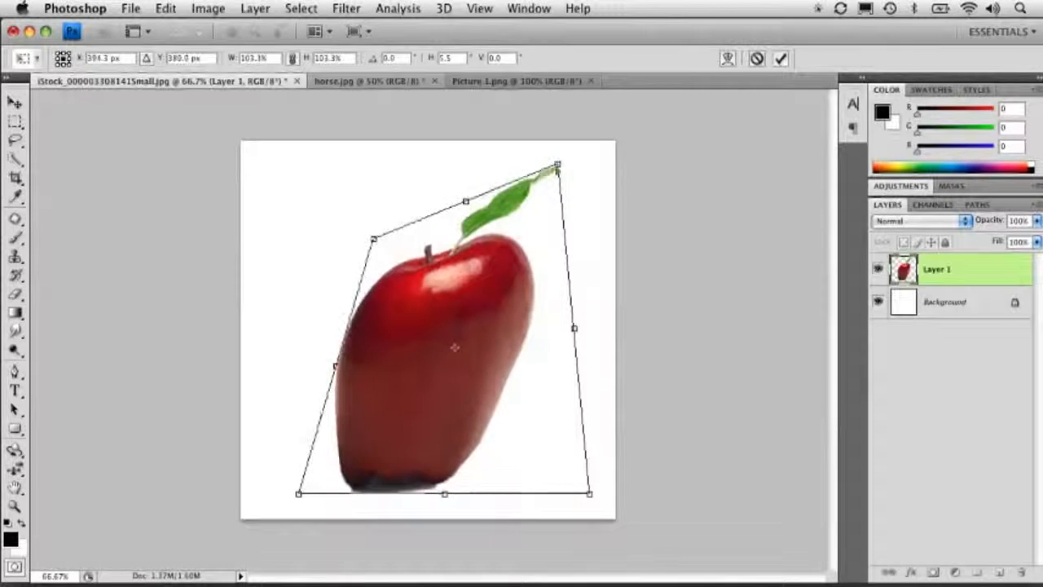
drag(558, 166, 493, 236)
drag(589, 493, 579, 472)
drag(373, 239, 288, 151)
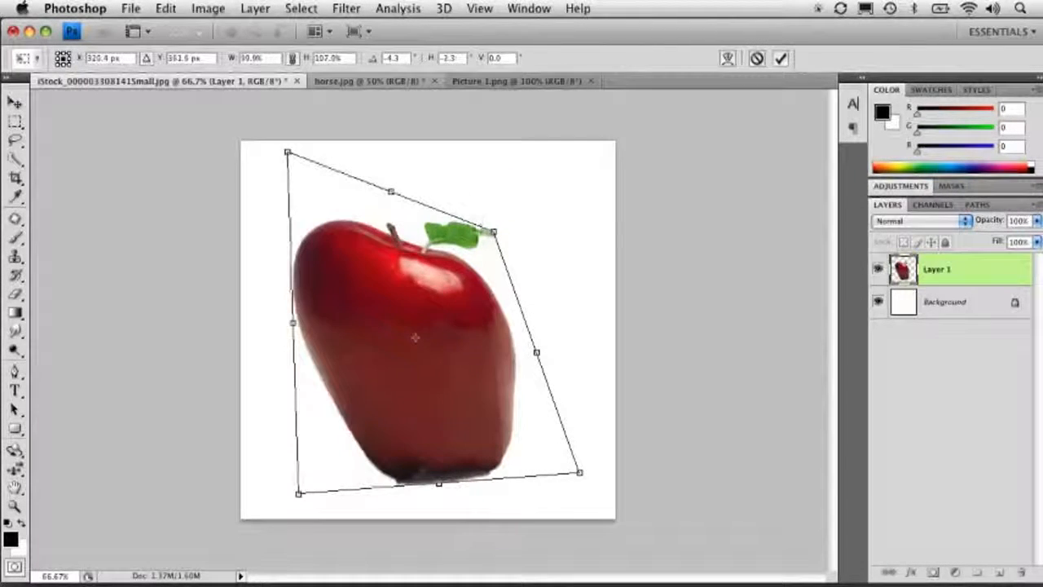
drag(493, 233, 587, 170)
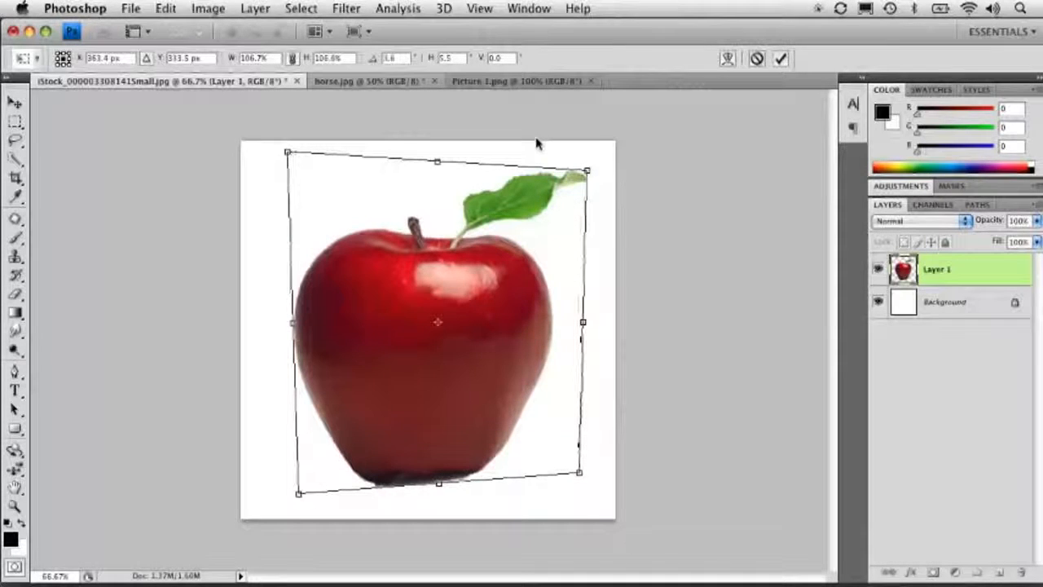
- Try the Perspective transform on the apple by shifting its corners, ending with nearly straight upper and lower edges
right_click(409, 269)
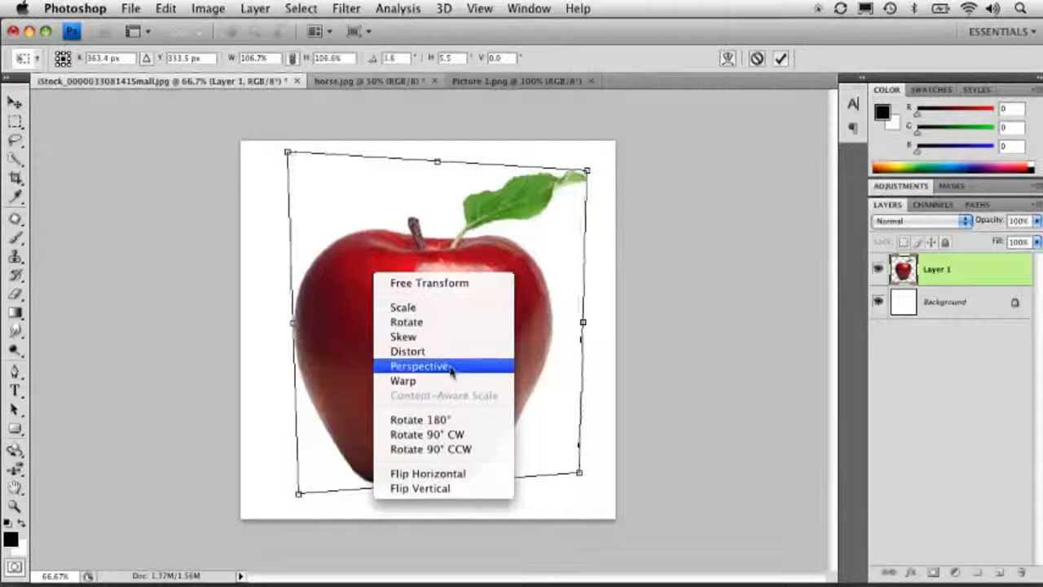
click(440, 365)
mouse_move(579, 475)
mouse_down()
mouse_move(500, 479)
mouse_move(573, 473)
mouse_up()
drag(587, 171, 585, 207)
mouse_move(290, 155)
mouse_down()
mouse_move(288, 213)
mouse_move(298, 154)
mouse_up()
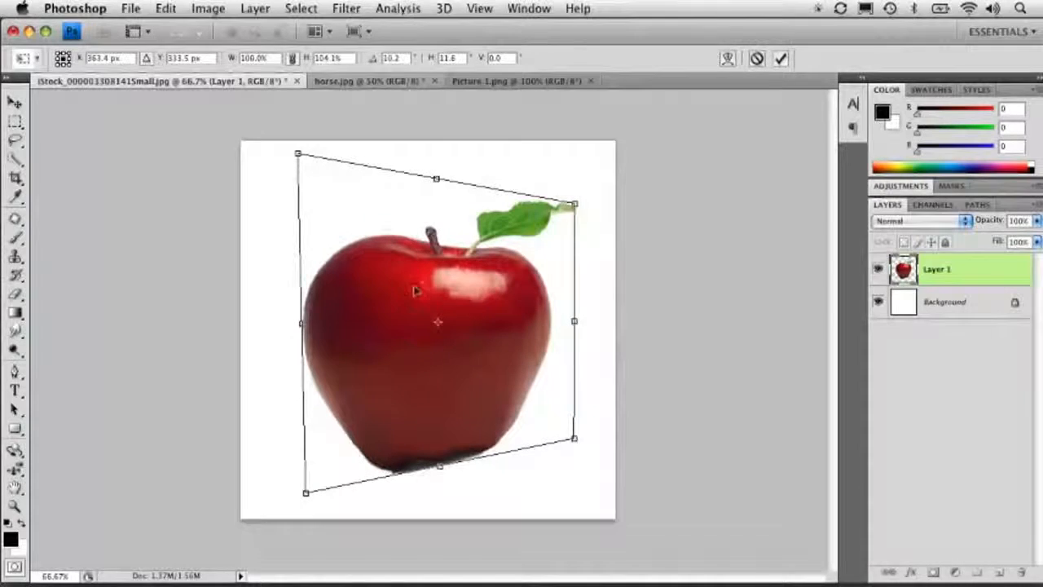
drag(575, 442, 576, 486)
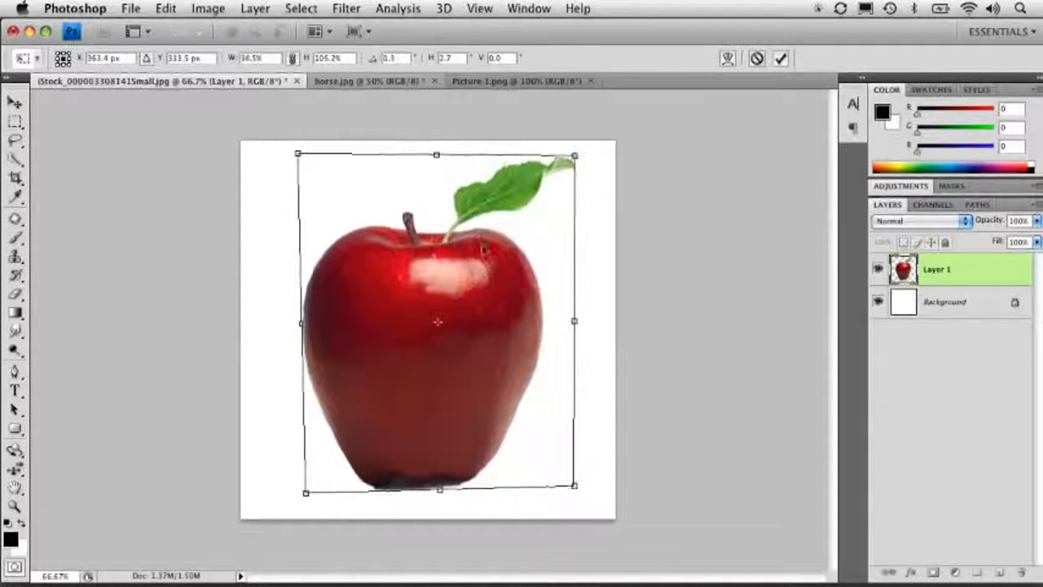
- Warp the apple freehand with the Custom warp mesh, bending its body, leaf side and upper edge out of shape
right_click(409, 278)
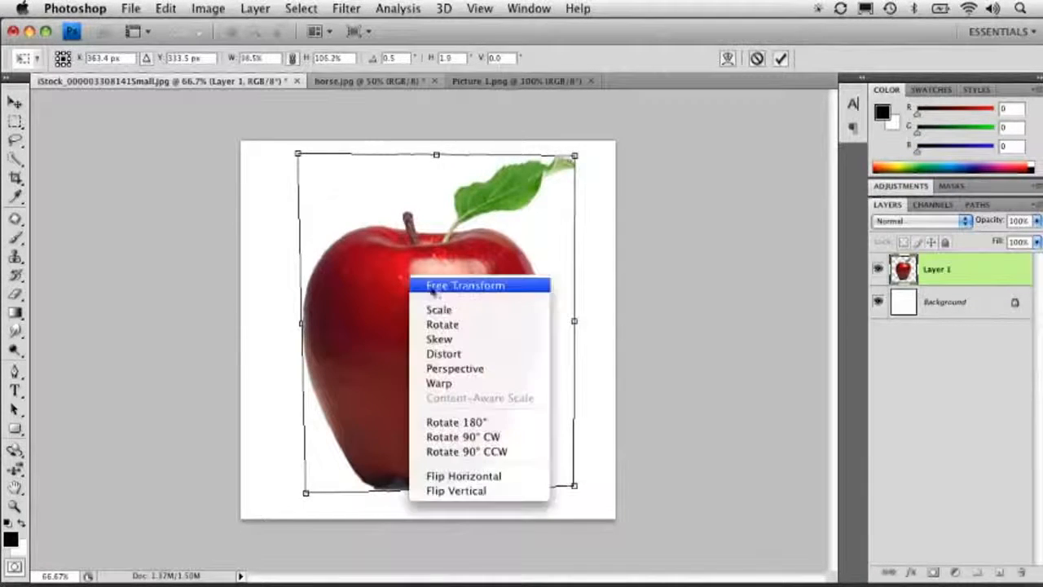
click(460, 384)
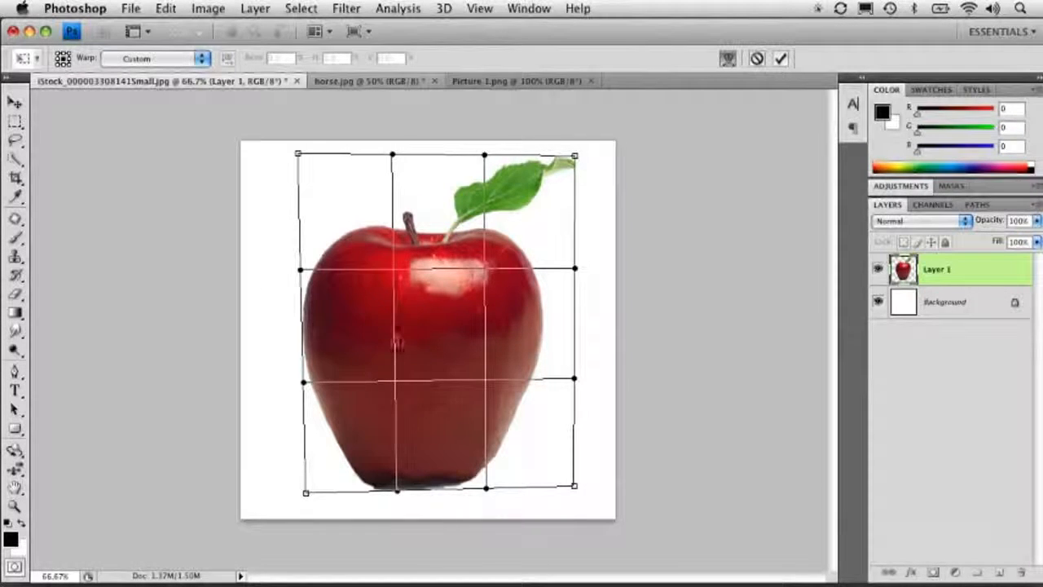
drag(398, 343, 464, 308)
drag(559, 319, 459, 328)
drag(352, 257, 354, 278)
drag(474, 330, 559, 328)
drag(502, 232, 419, 256)
drag(368, 405, 308, 327)
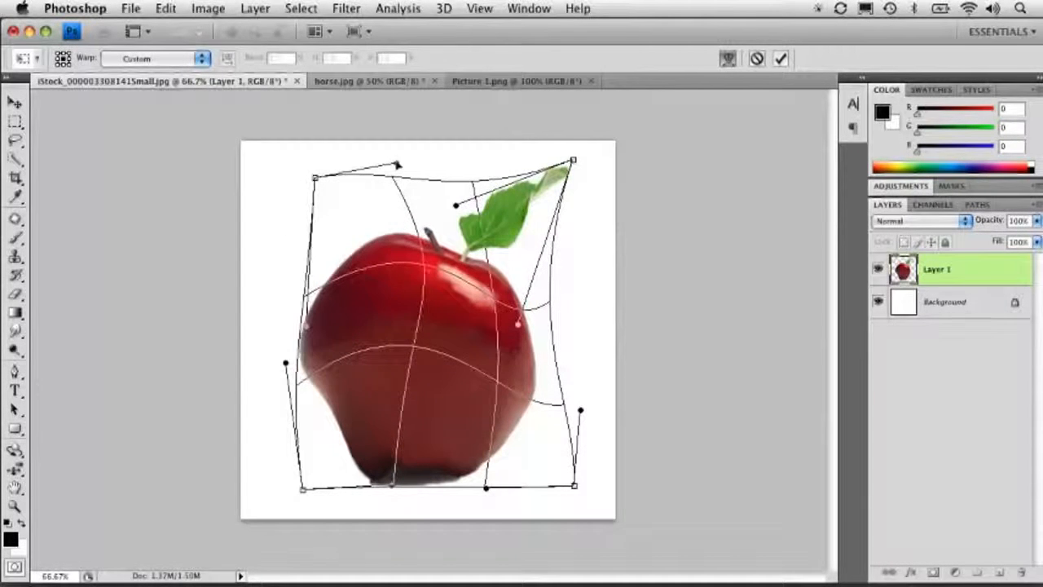
drag(397, 166, 403, 188)
drag(466, 285, 488, 314)
- Flip the warped apple horizontally and vertically, and undo the applied transform
right_click(399, 312)
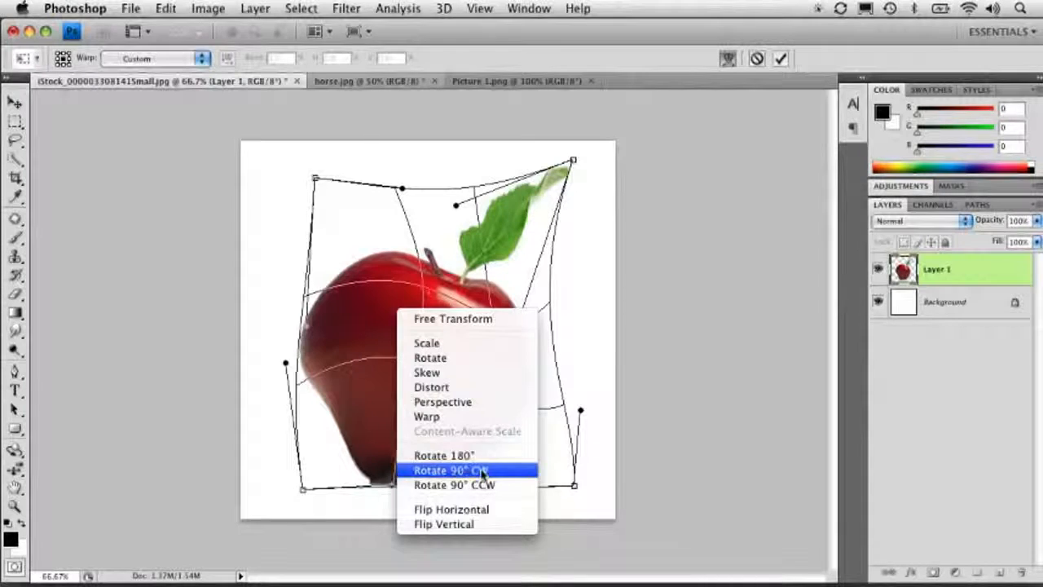
click(473, 512)
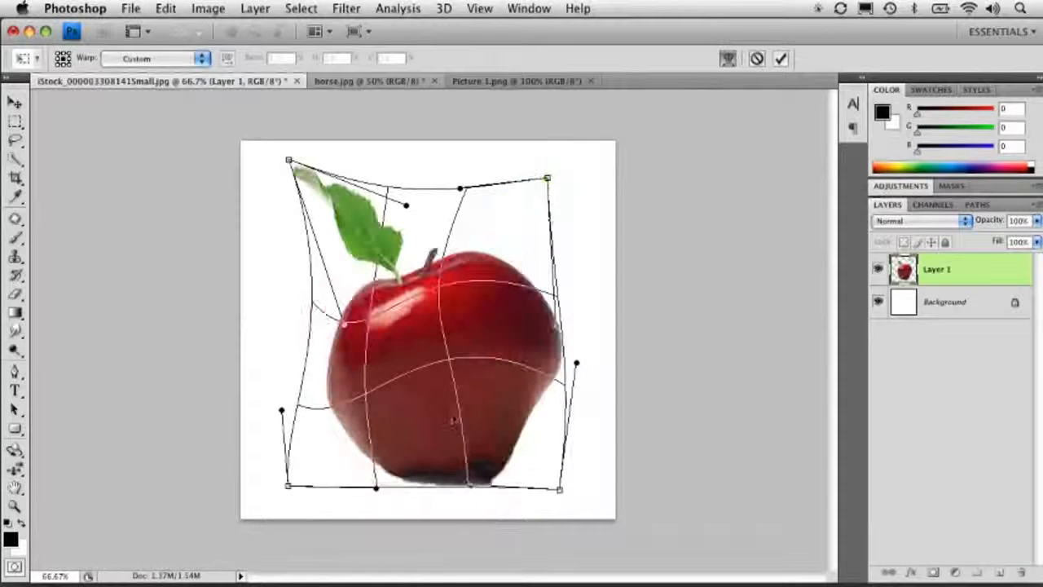
right_click(430, 378)
click(461, 582)
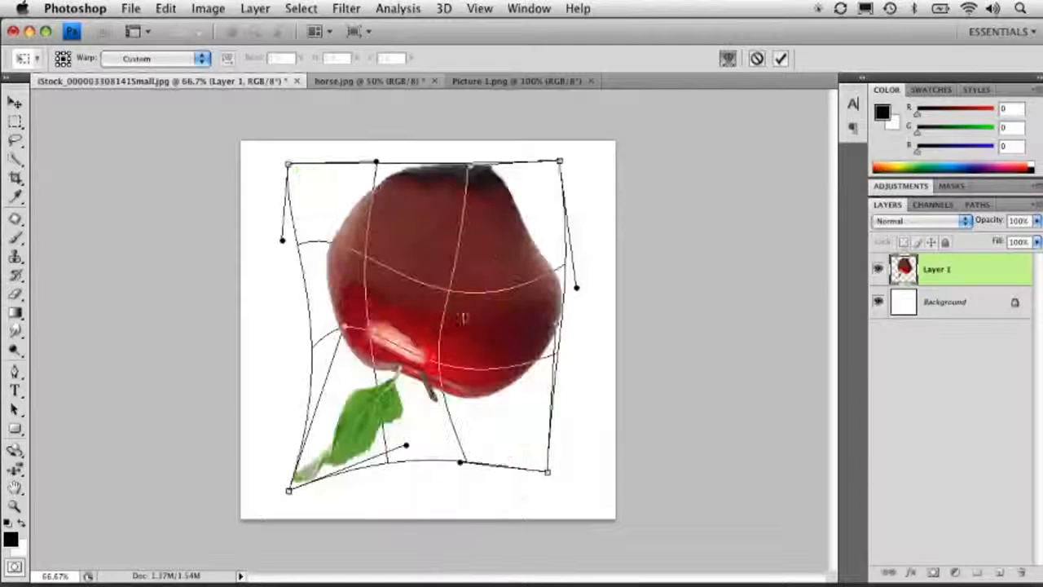
key(Return)
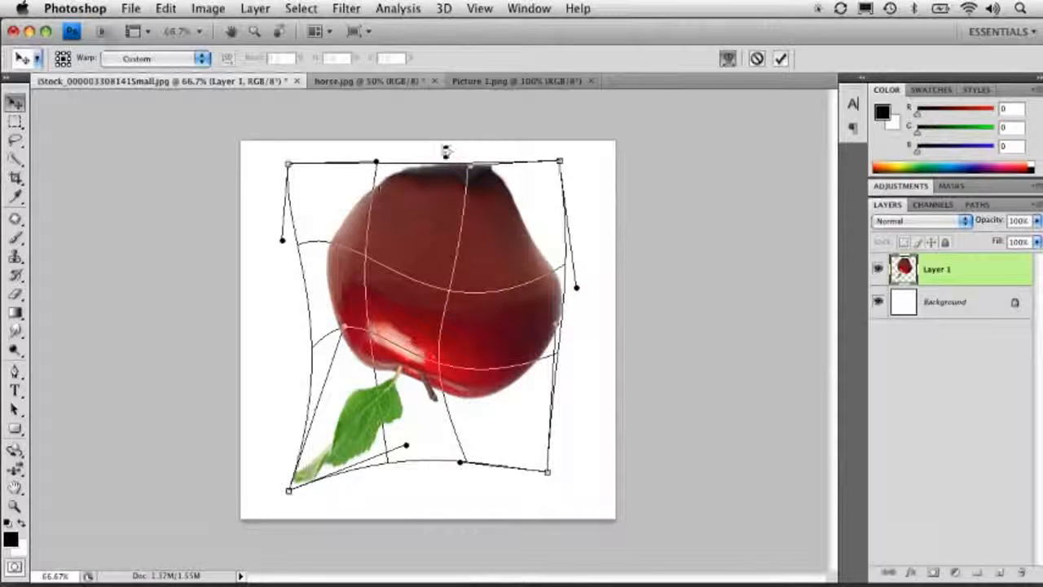
key(super+z)
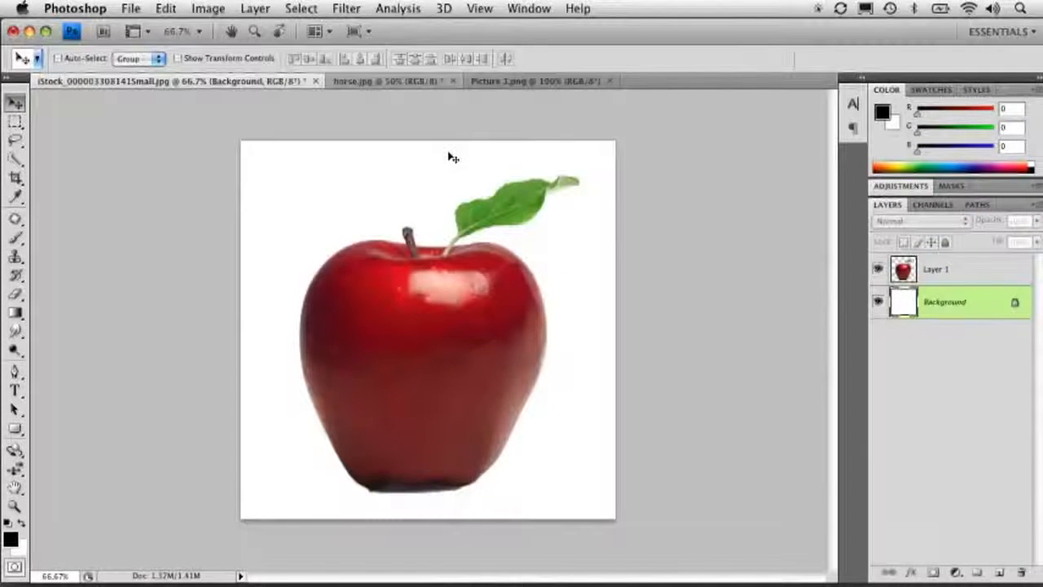
- Scale the apple on Layer 1 to about 101% width and 103% height with Free Transform
click(906, 273)
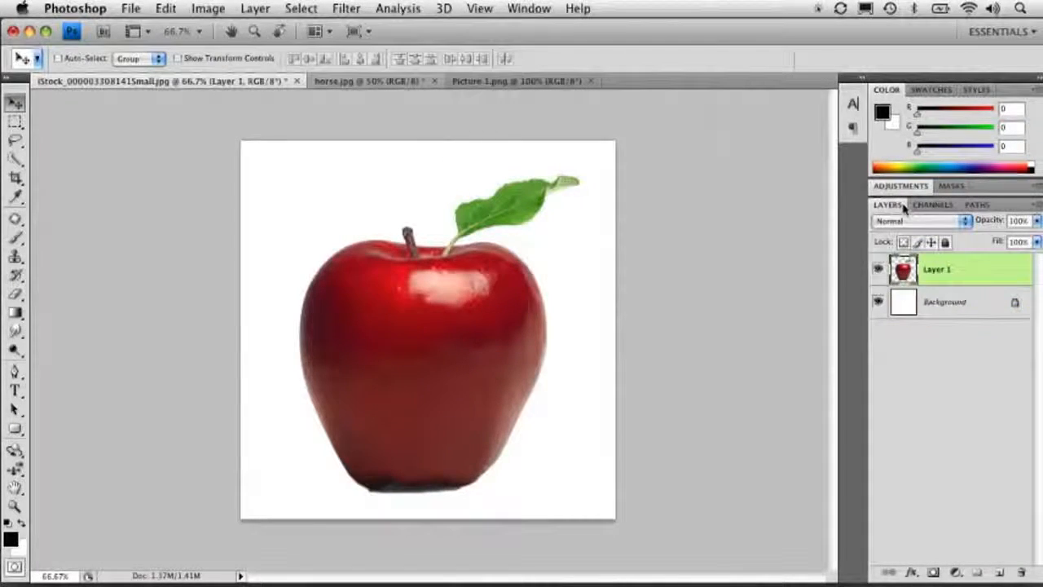
key(super+t)
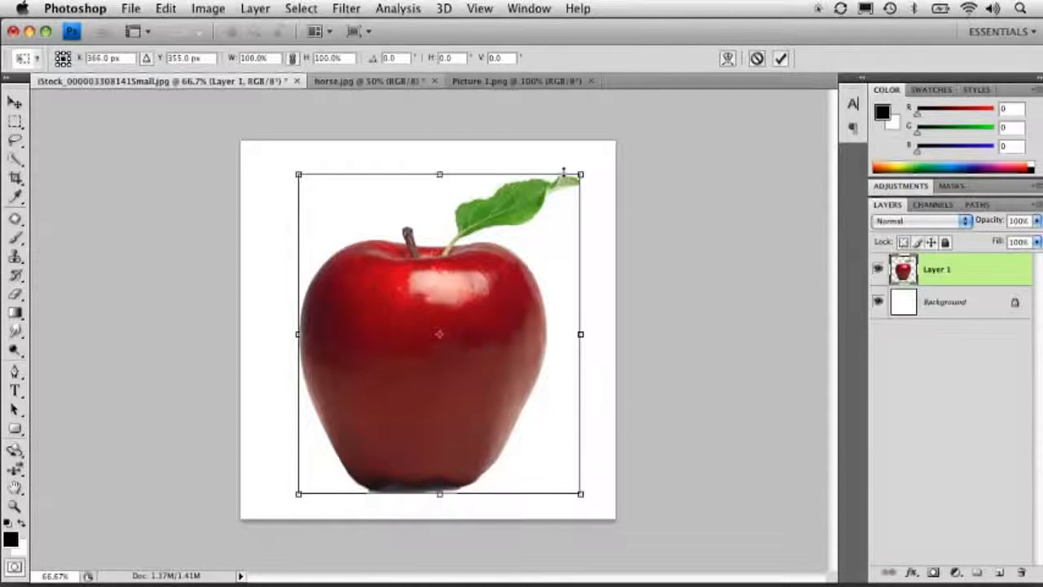
mouse_move(583, 172)
mouse_down()
mouse_move(508, 191)
mouse_move(593, 160)
mouse_up()
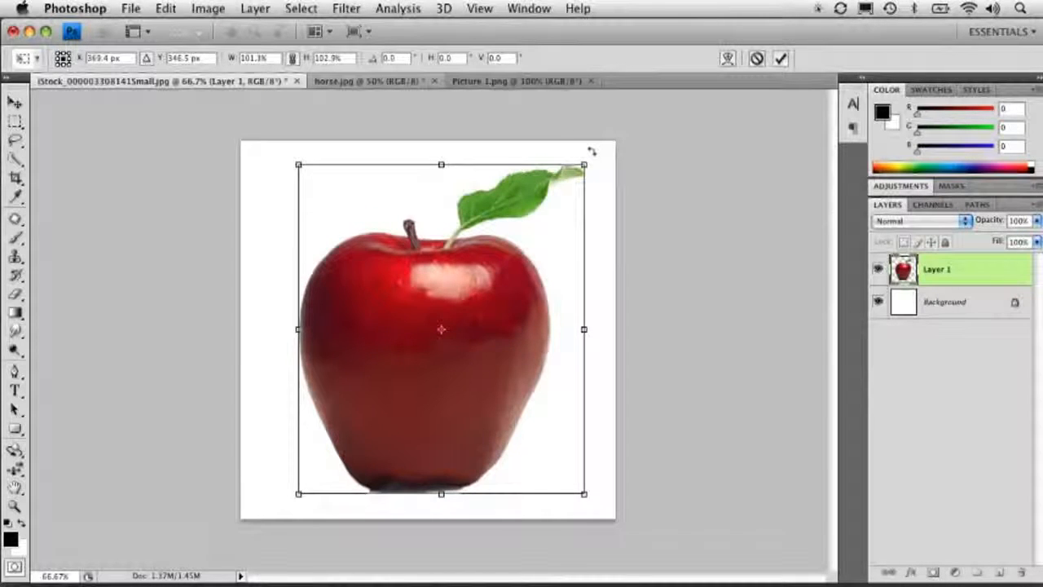
- Rotate the apple about 2.6 degrees counterclockwise and move it about 48 px to the left within the same transform
drag(592, 151, 575, 164)
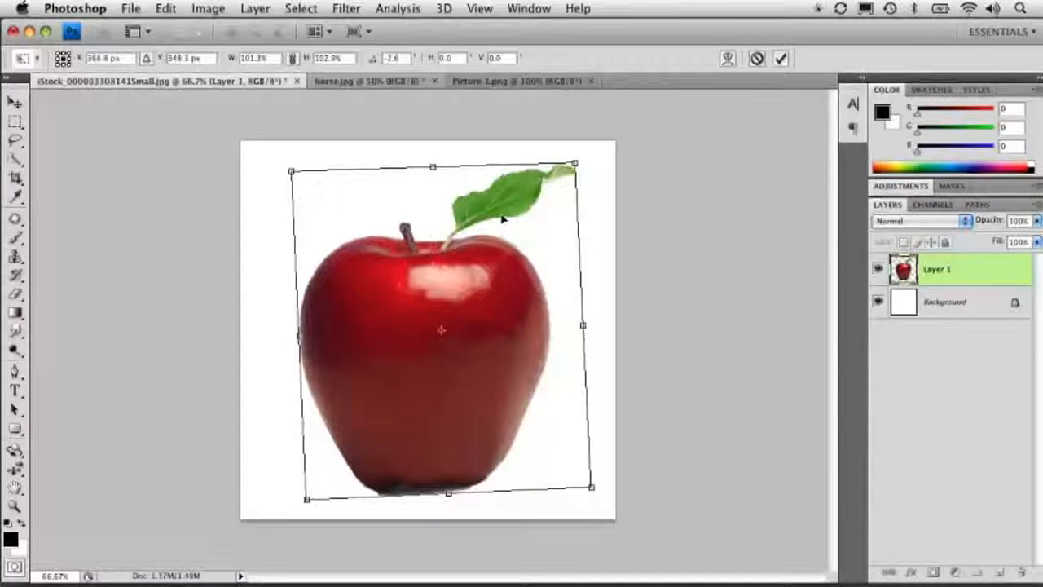
drag(503, 218, 476, 219)
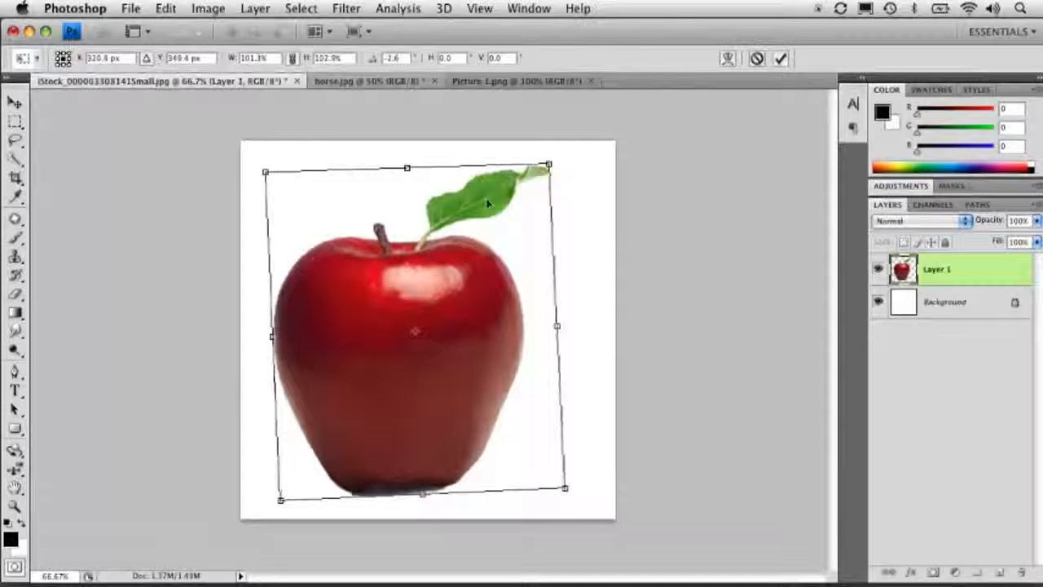